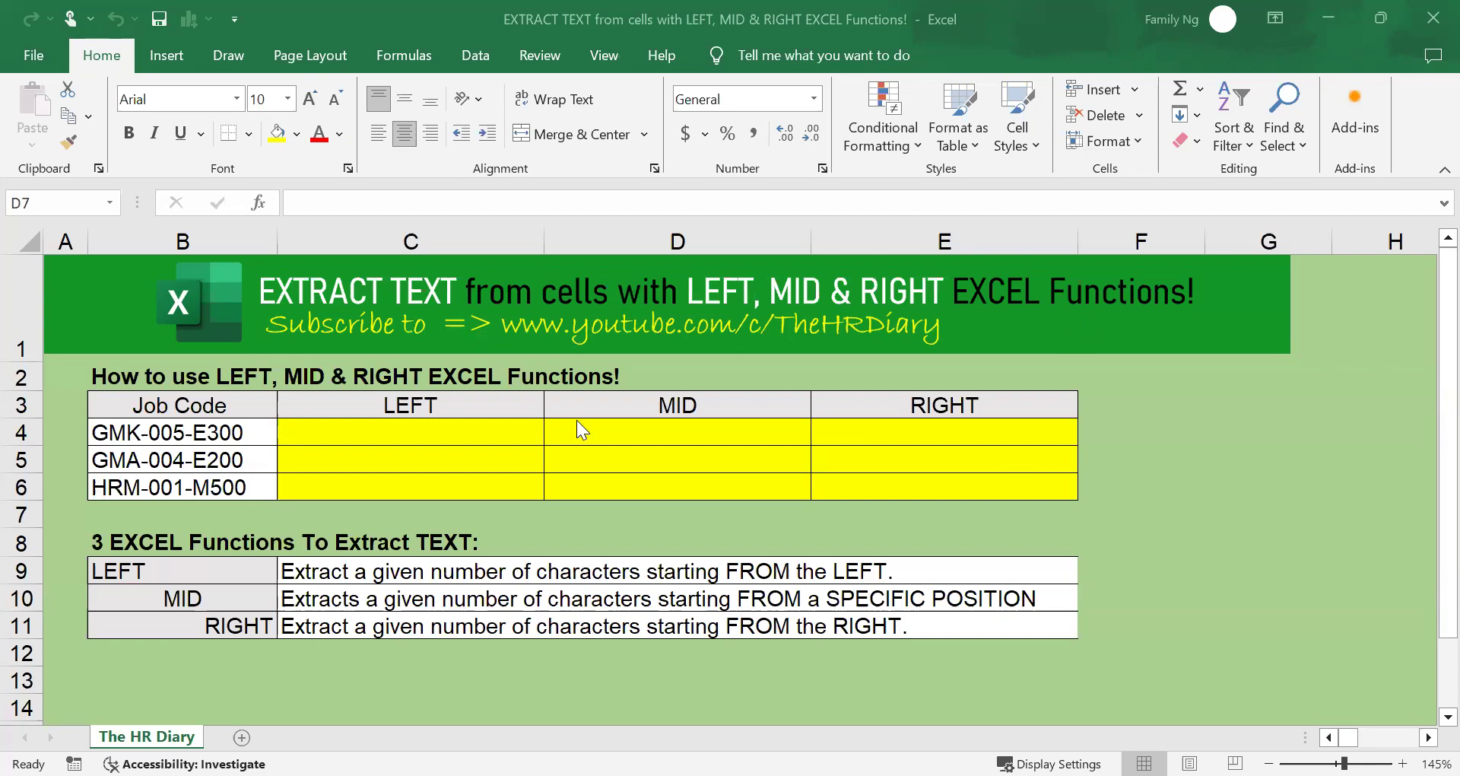
Step: Enter =LEFT(B4,3) in C4 to get GMK, then fill it down to C6
click(450, 430)
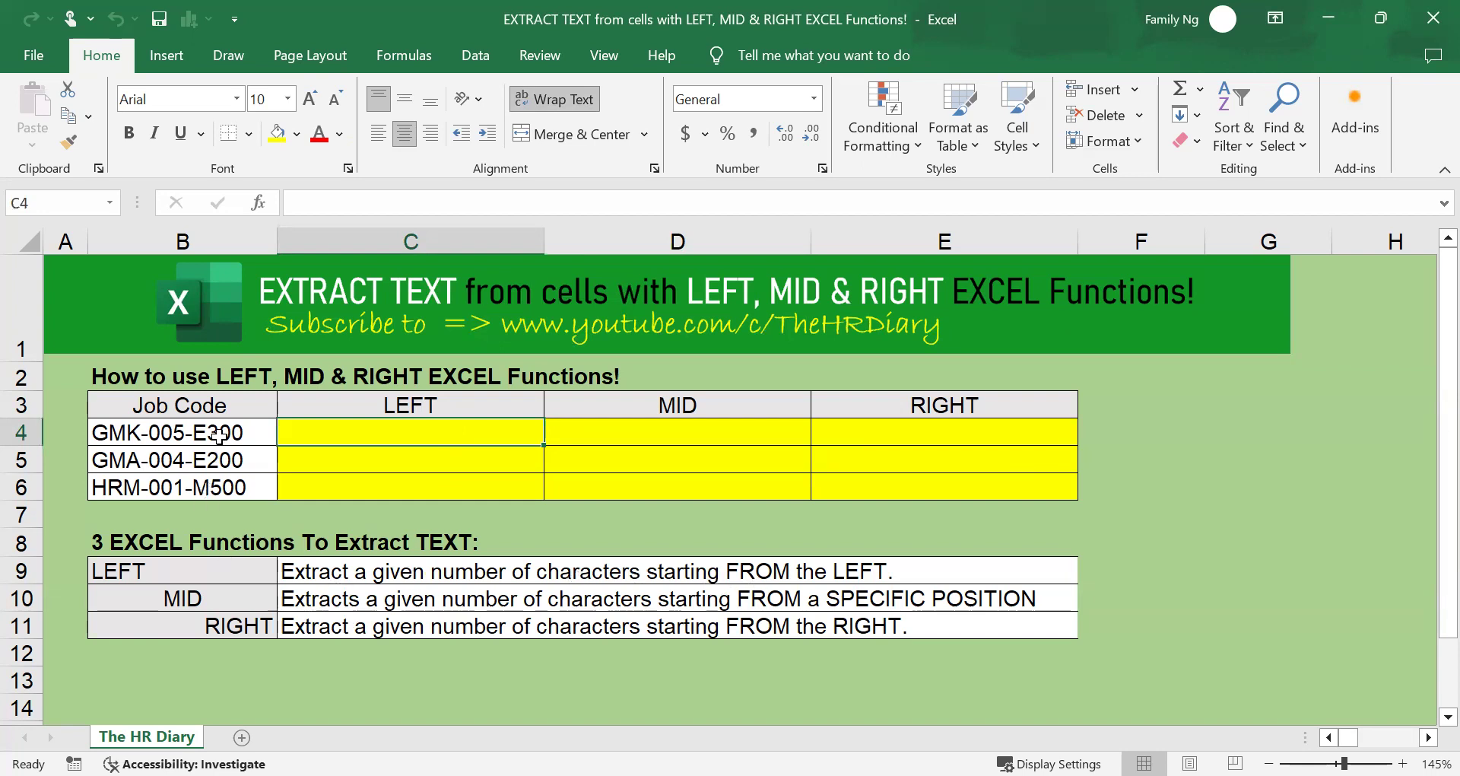
drag(217, 434, 214, 491)
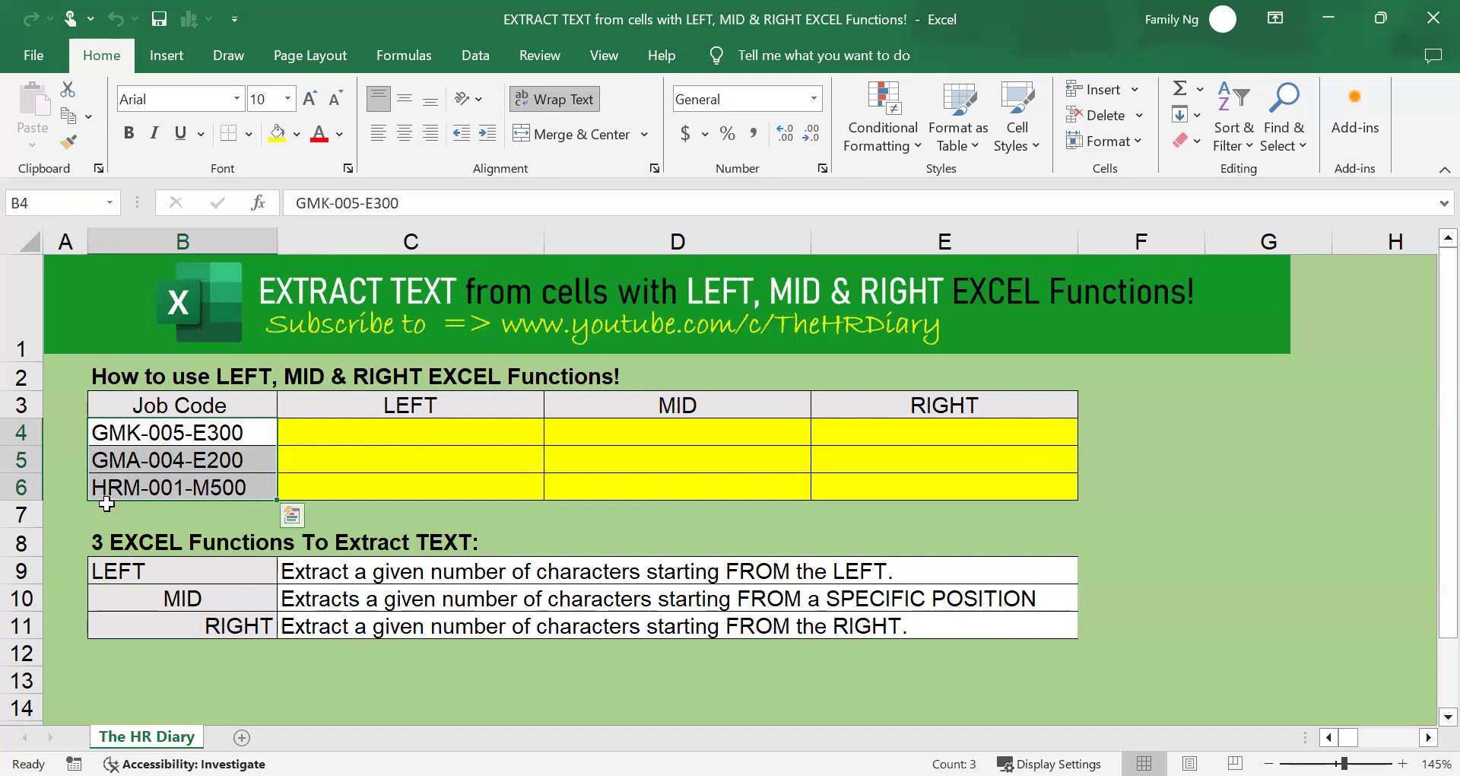
click(414, 434)
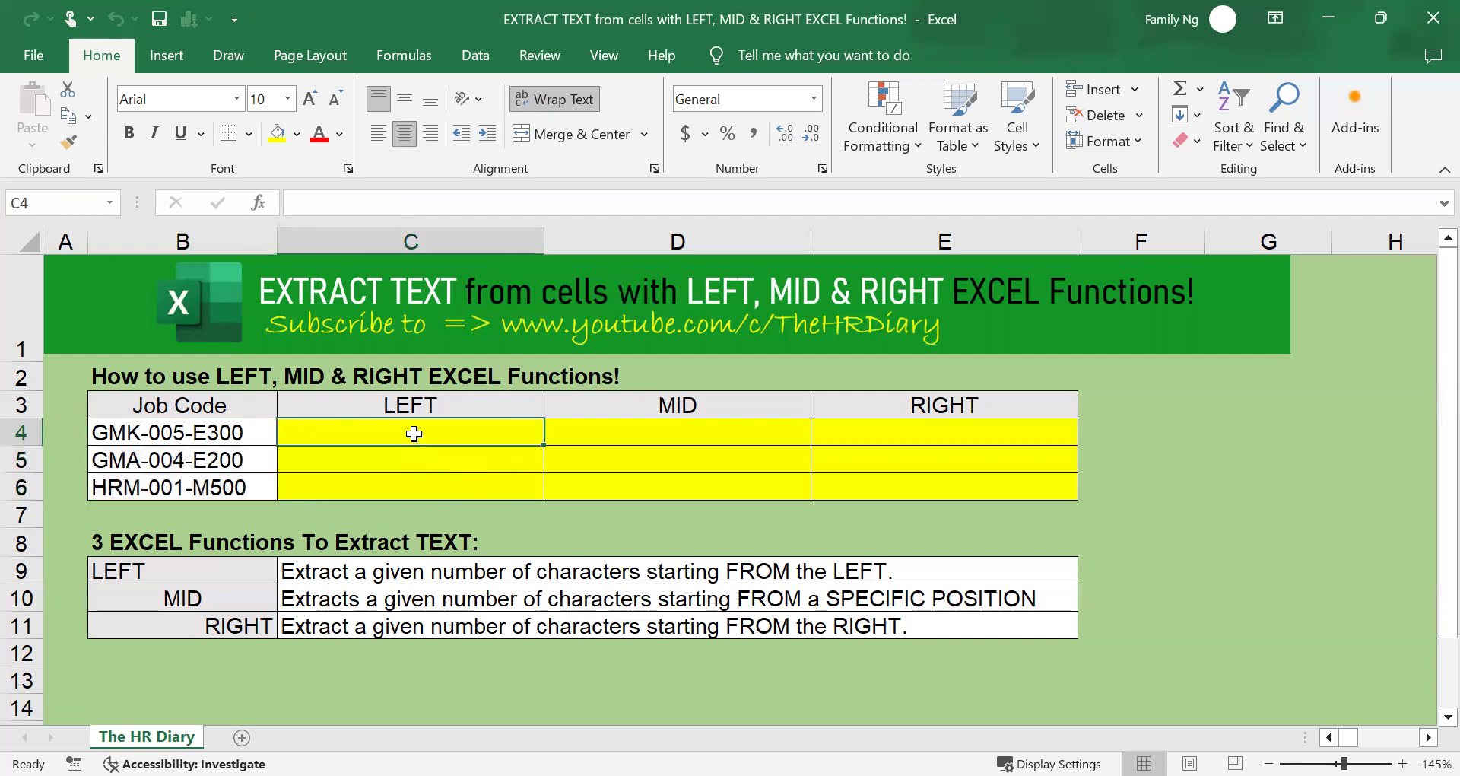
text(=)
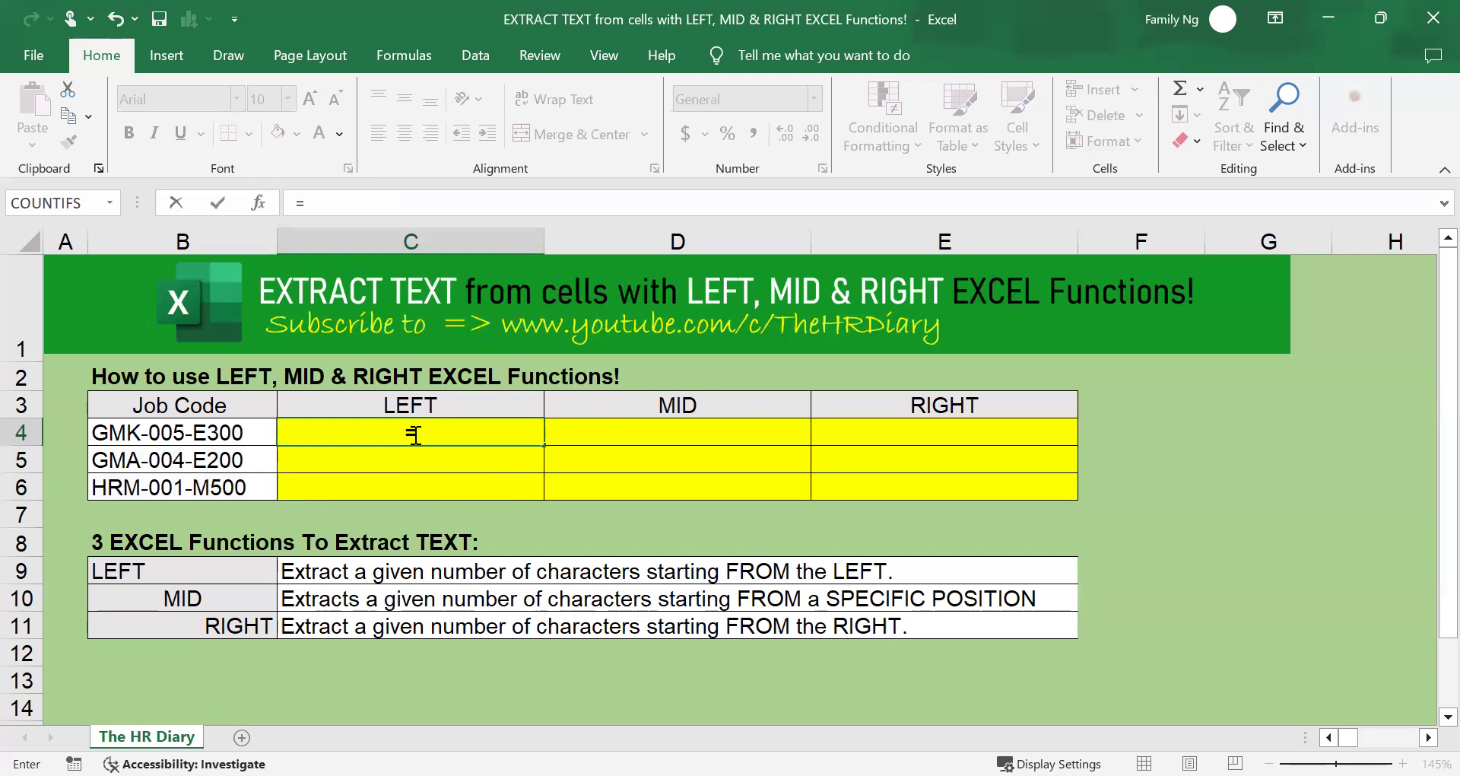
text(left)
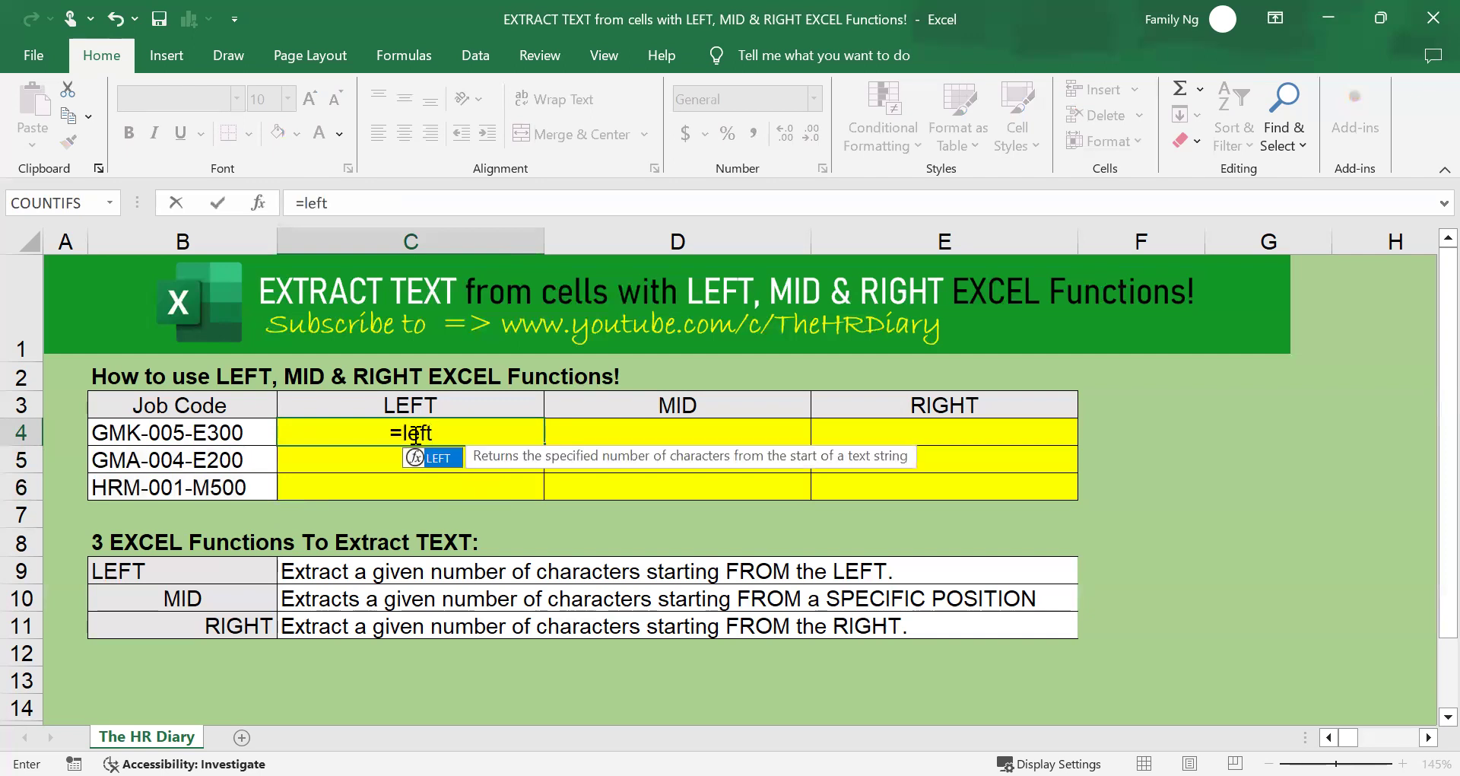
text(()
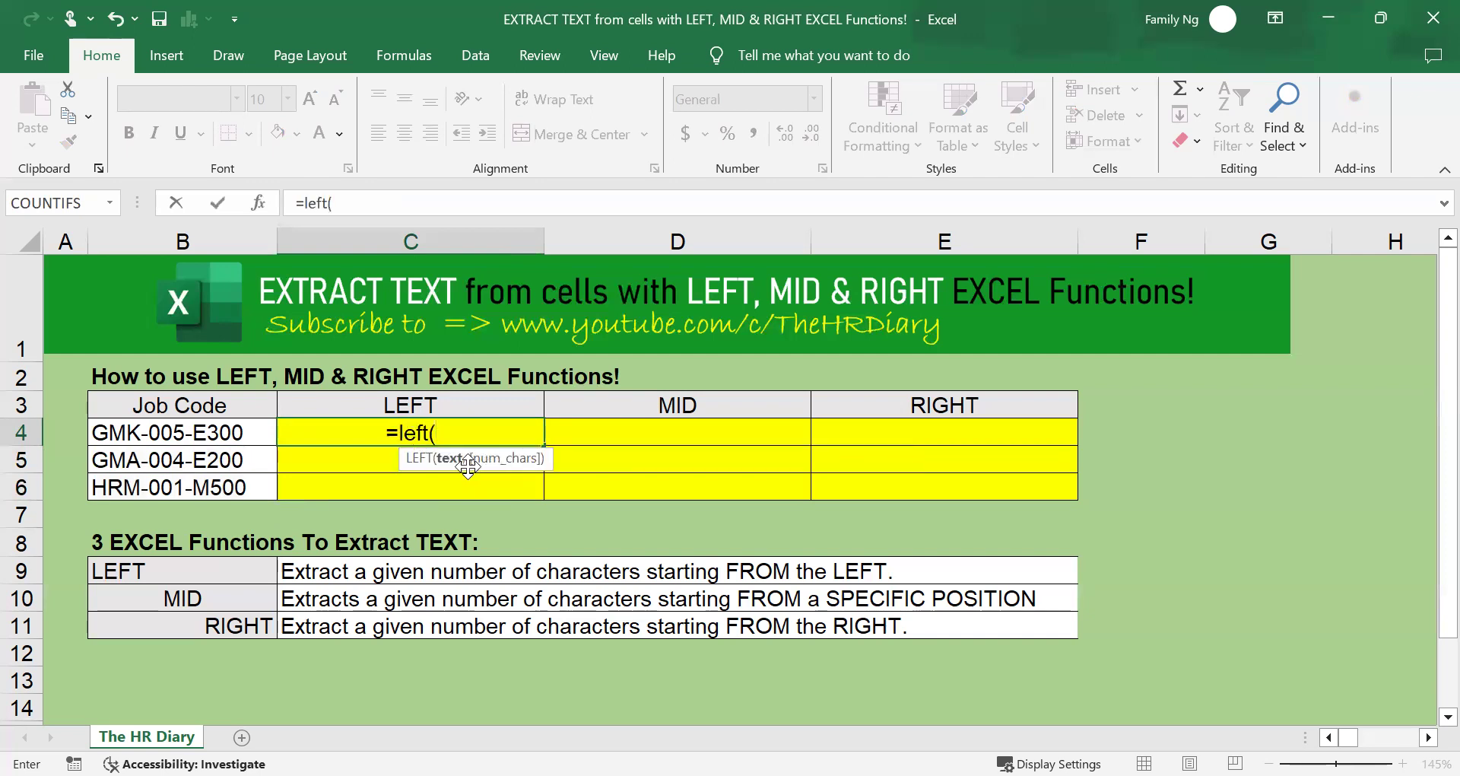
click(178, 435)
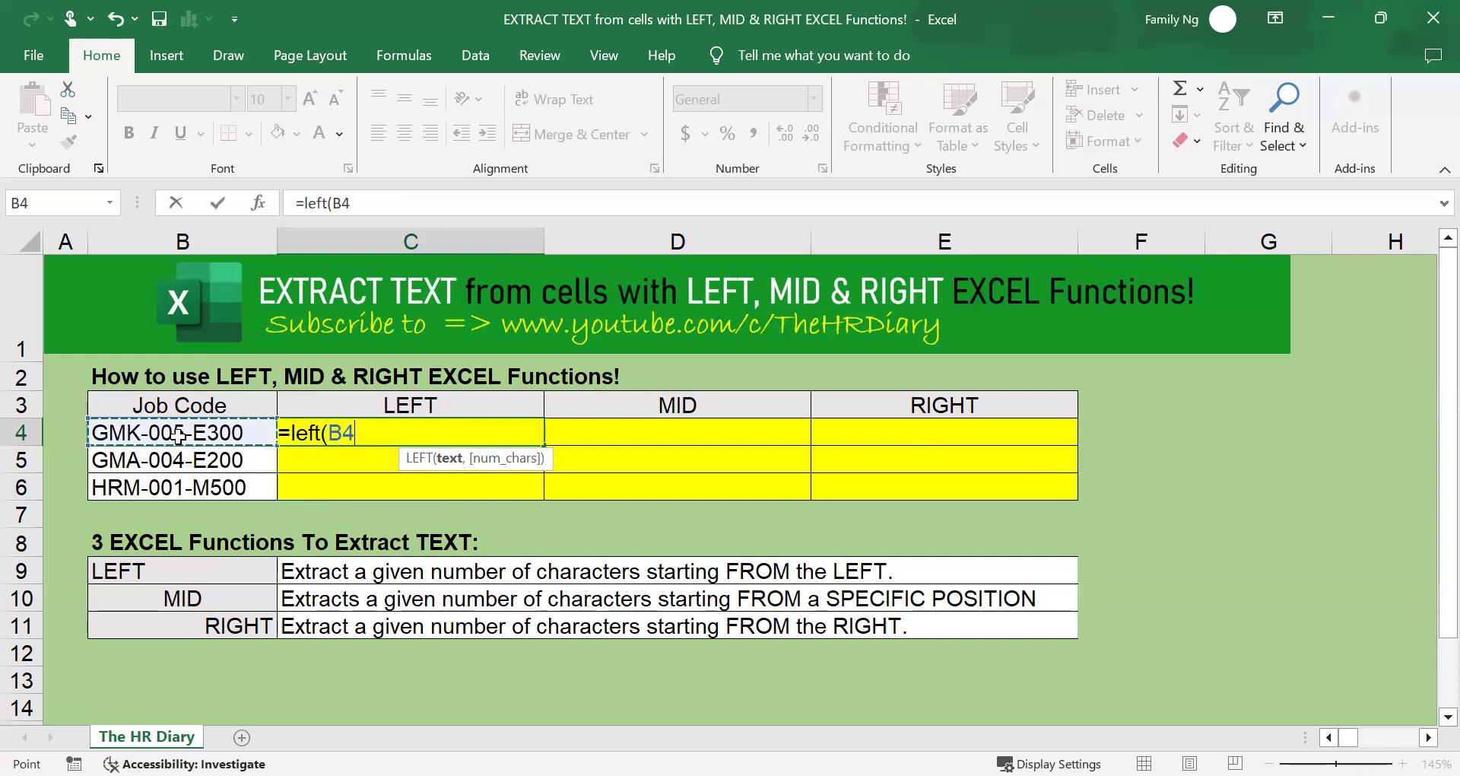
text(,)
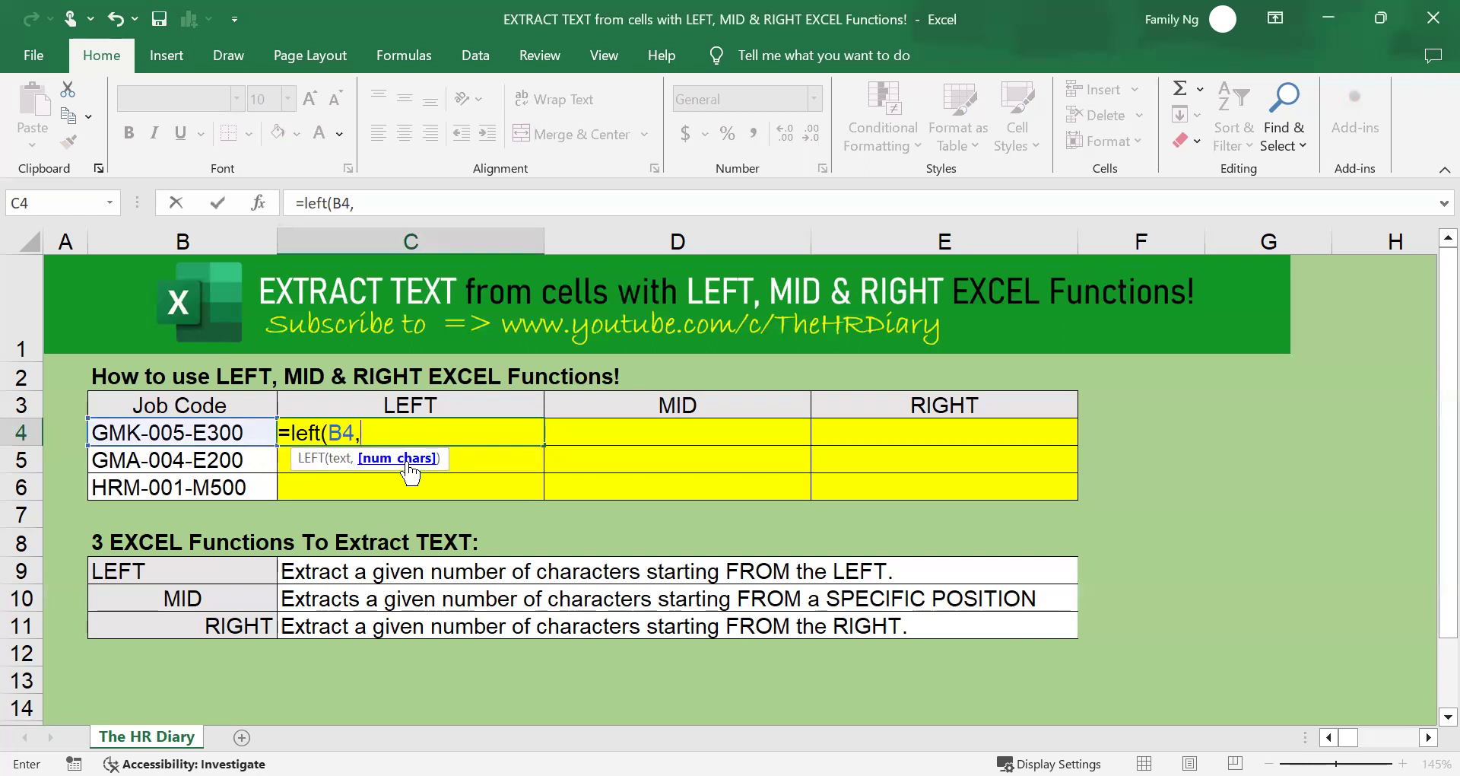
text(3)
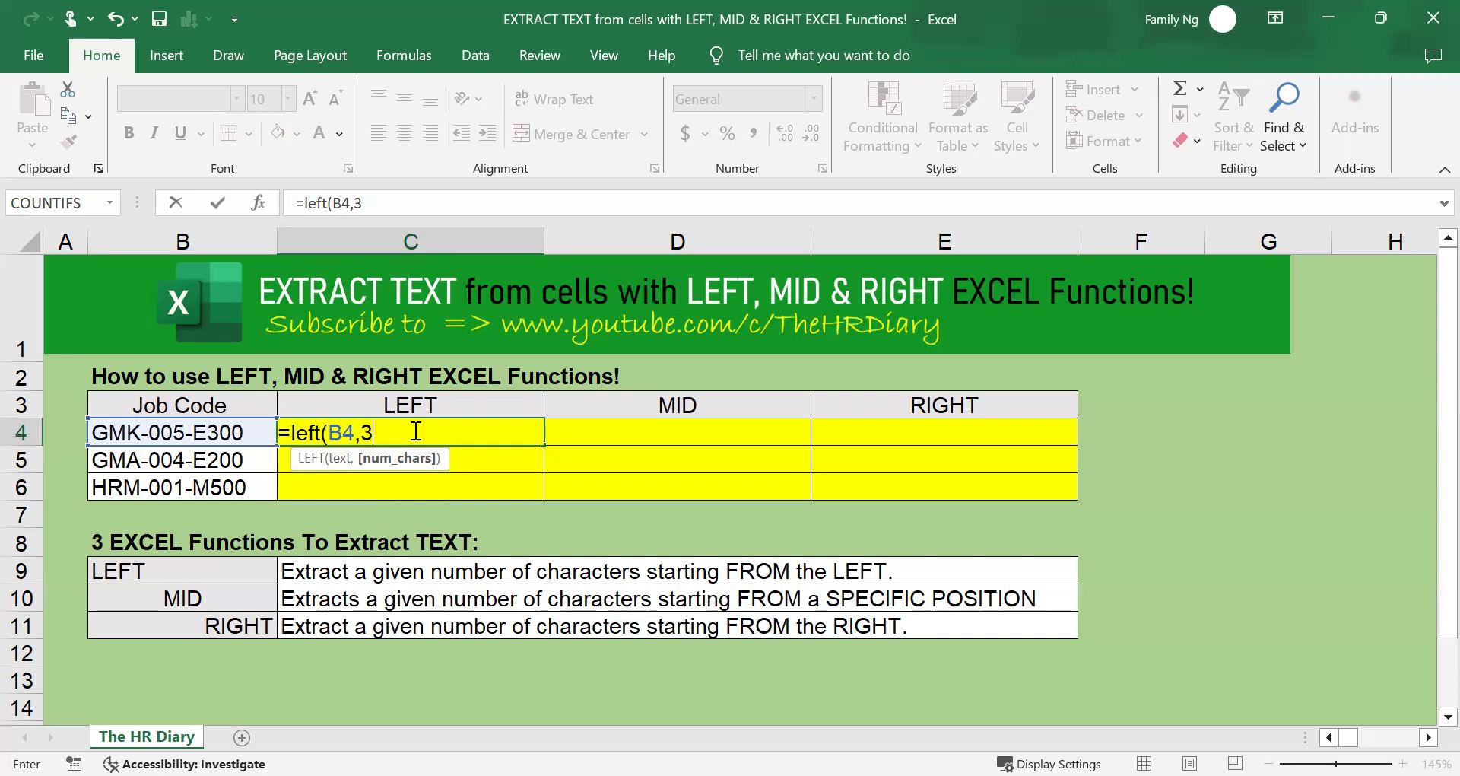
text())
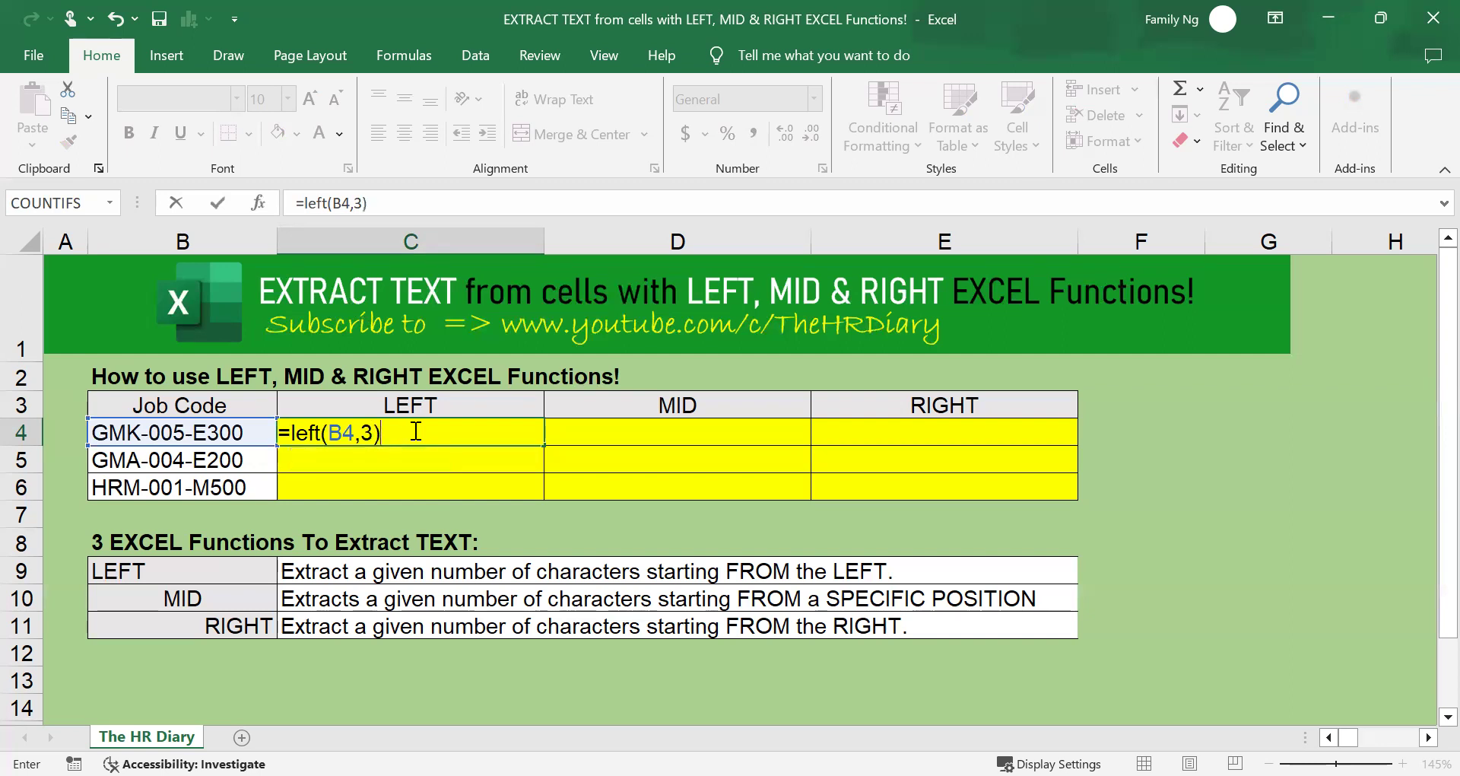
key(Return)
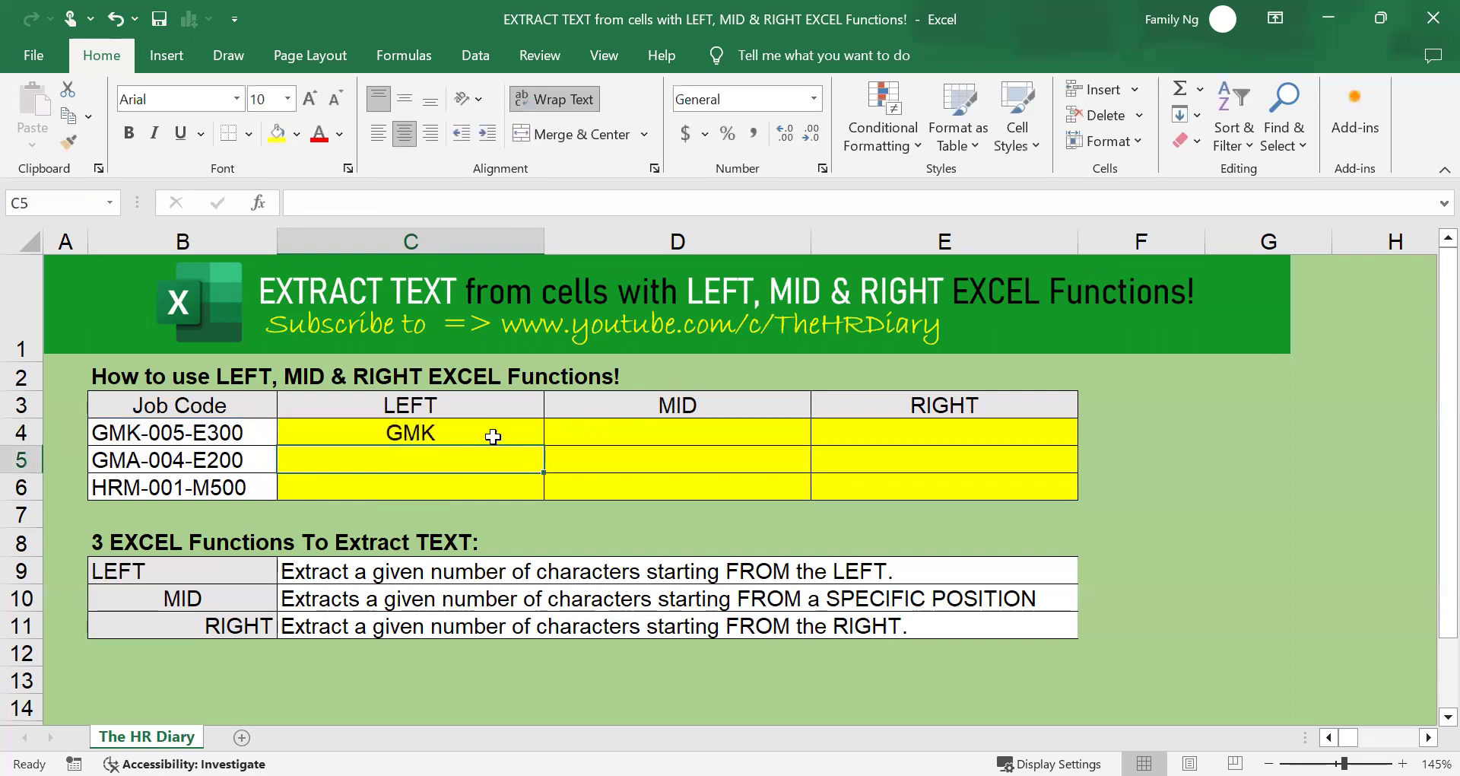
click(499, 430)
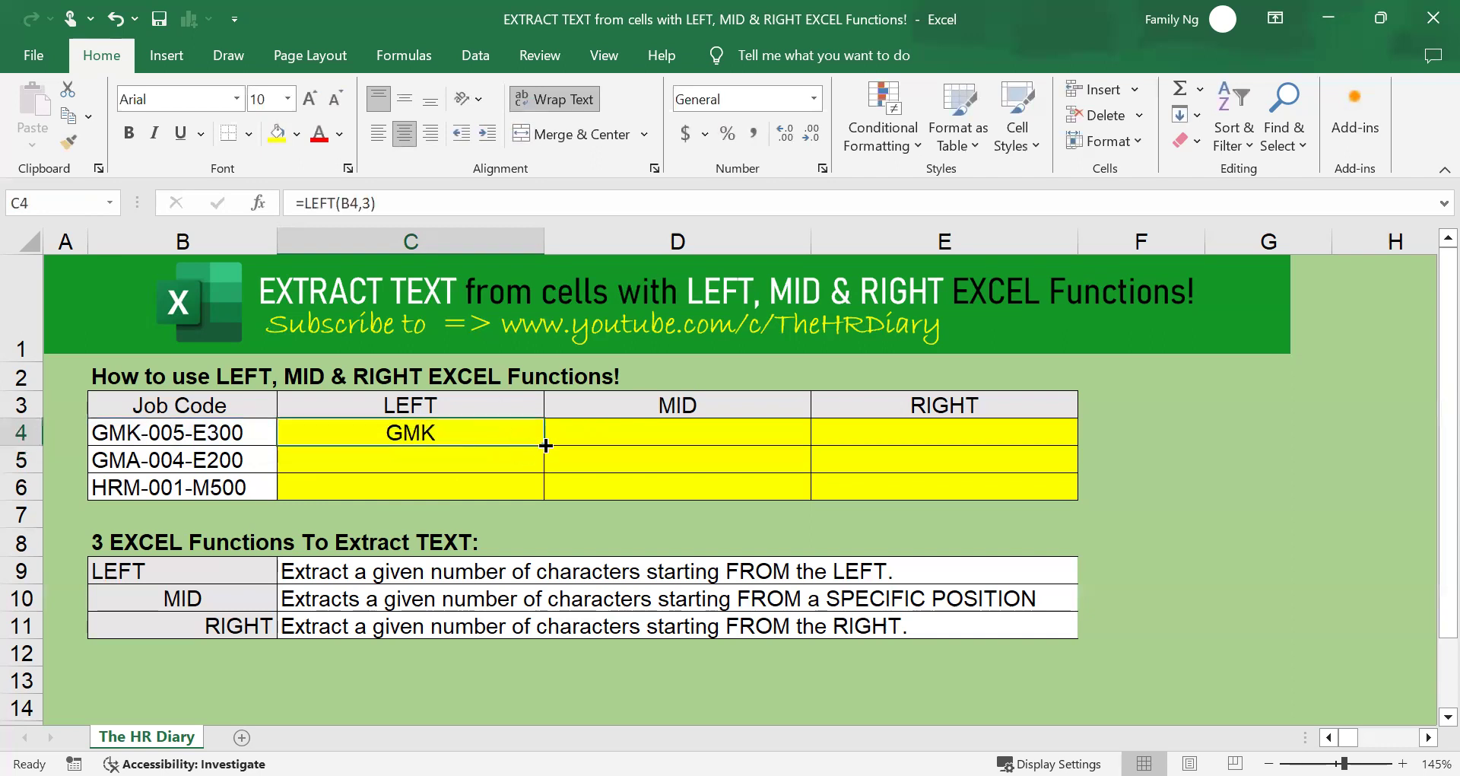
drag(545, 445, 540, 498)
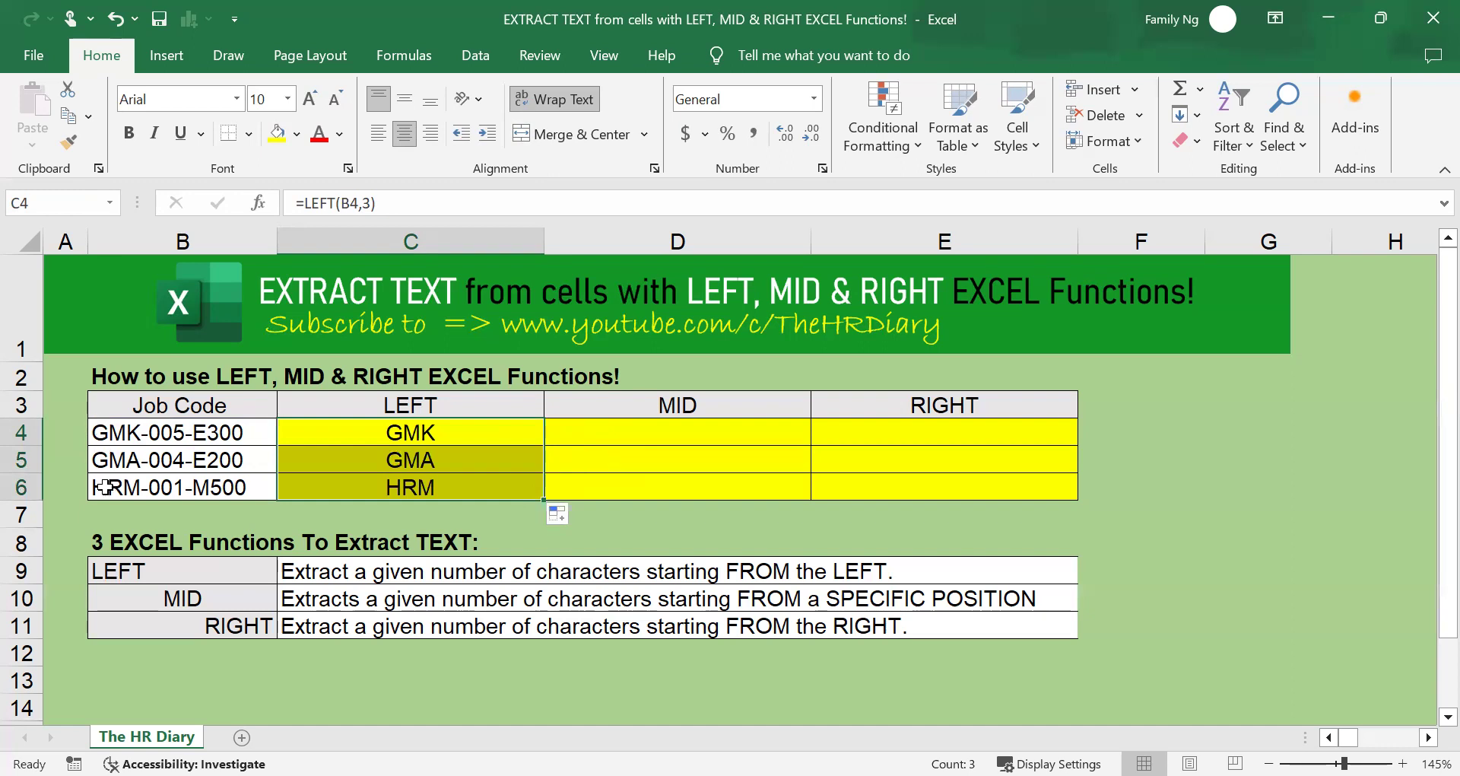
Step: Select cell D4 for the MID formula
click(616, 432)
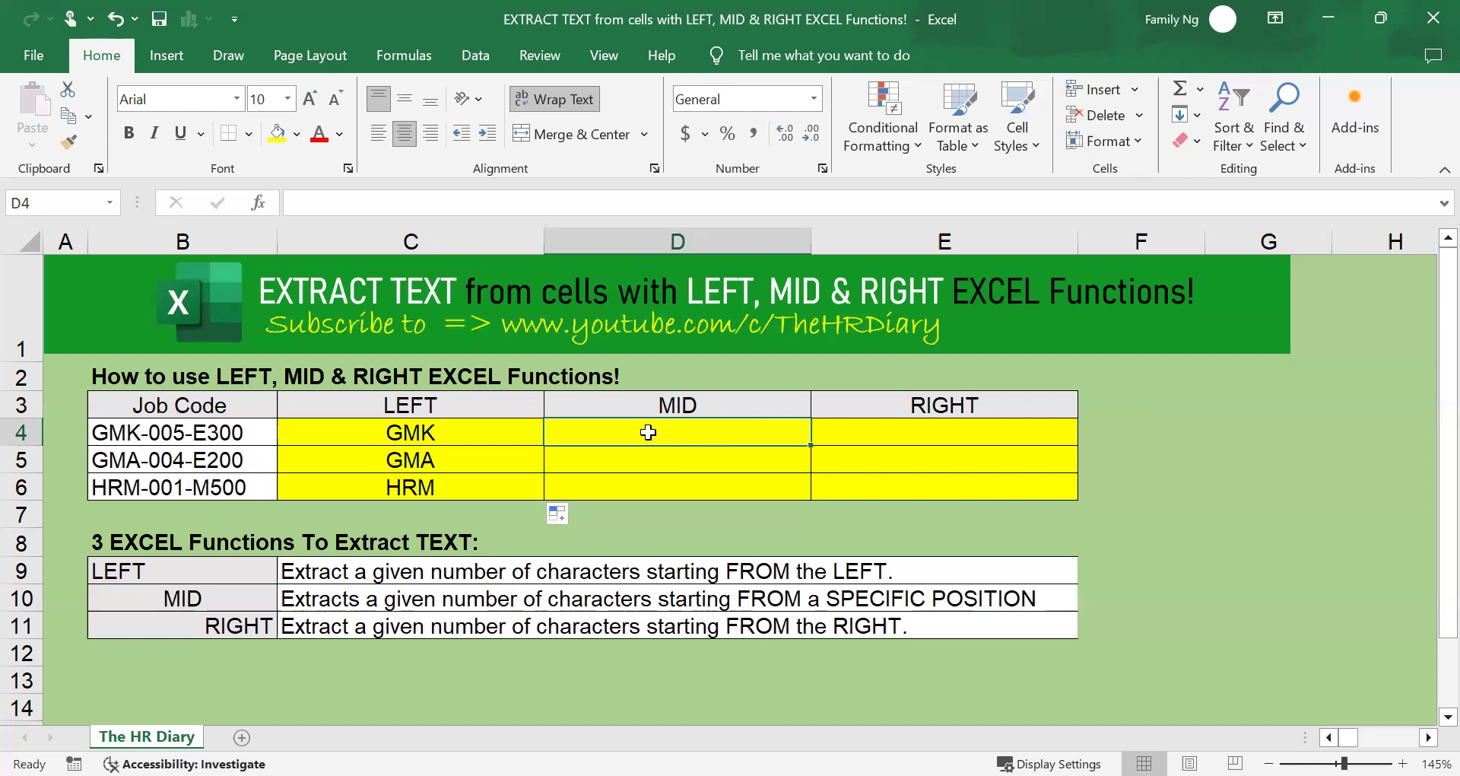
Step: Enter =MID(B4,5,3) in D4 to get 005, then fill it down to D6
text(=)
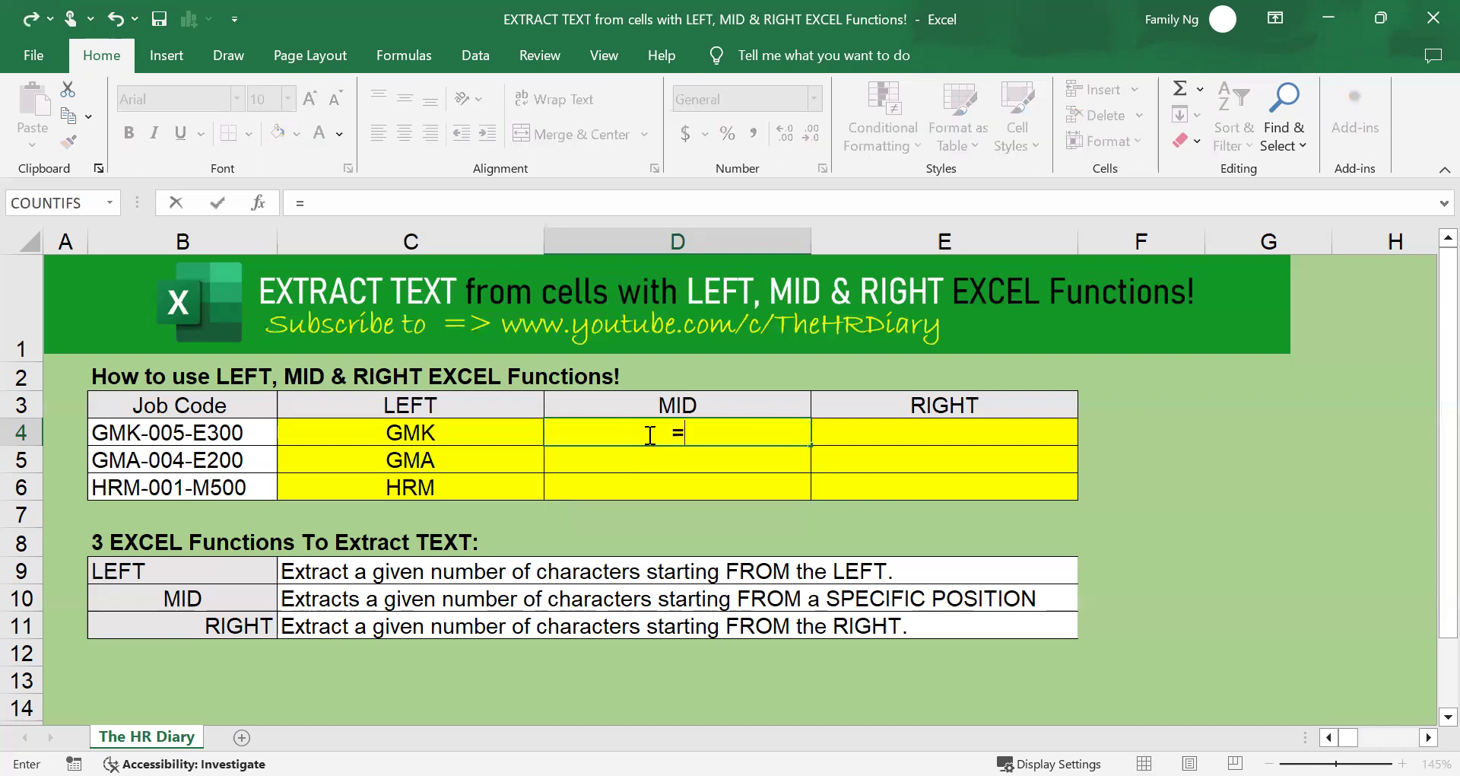
text(mi)
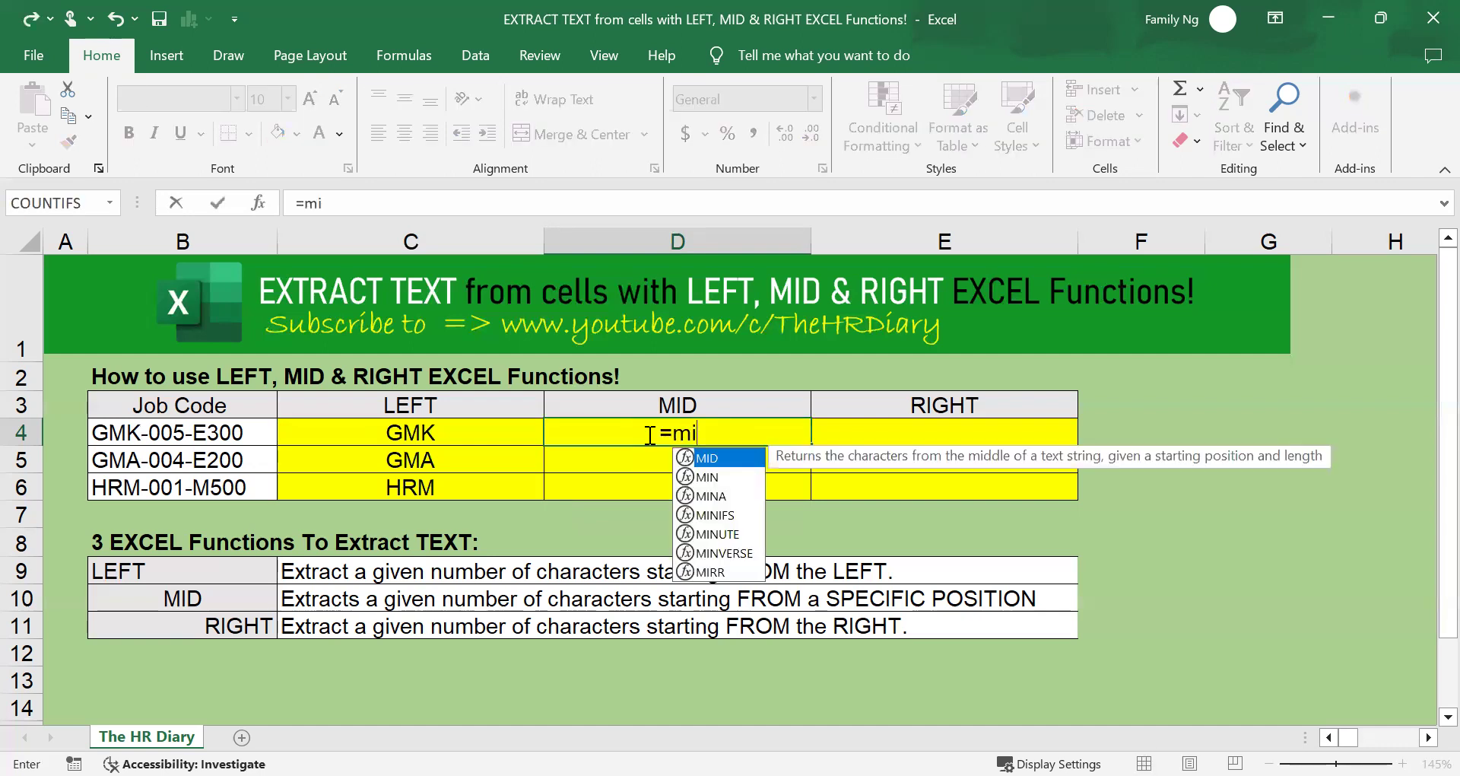
text(d()
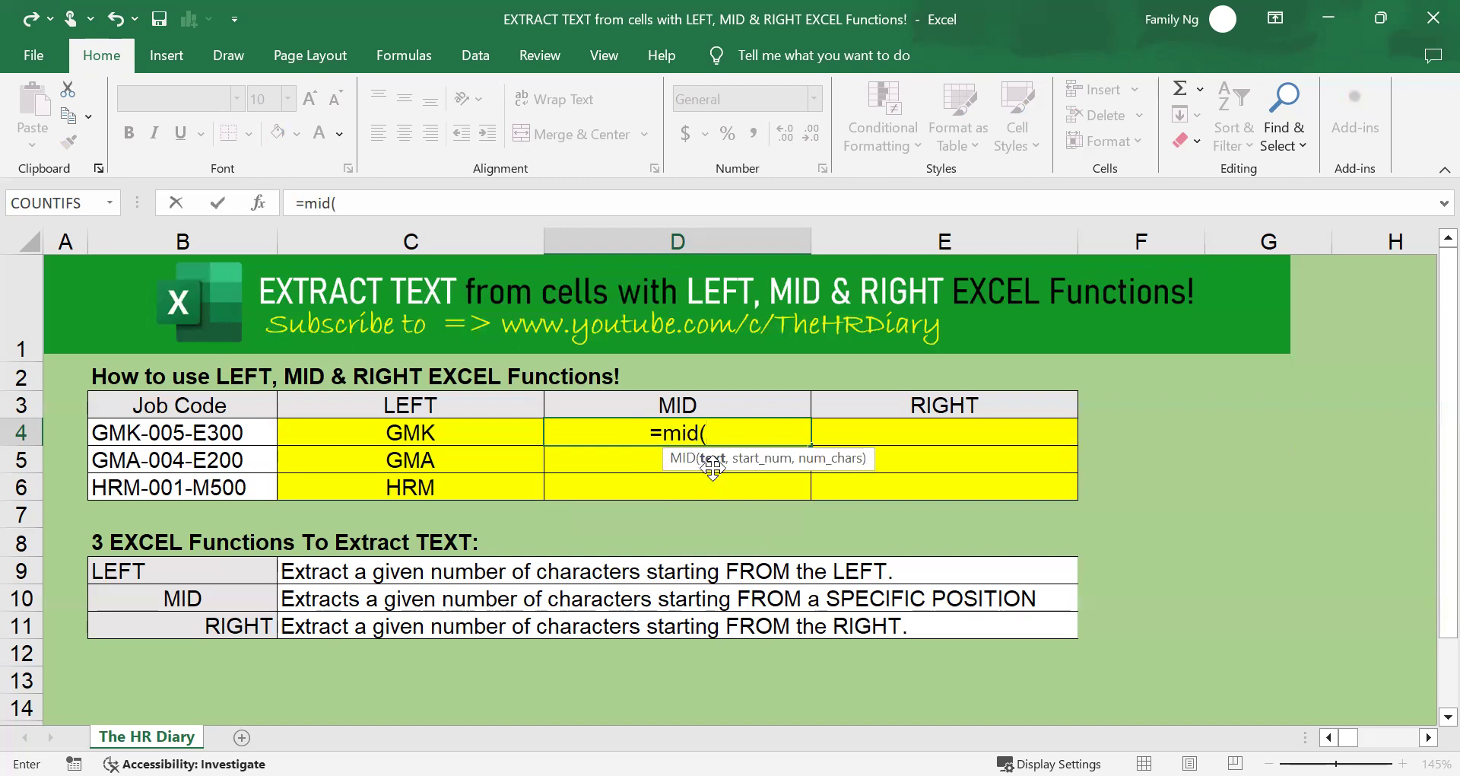
click(220, 431)
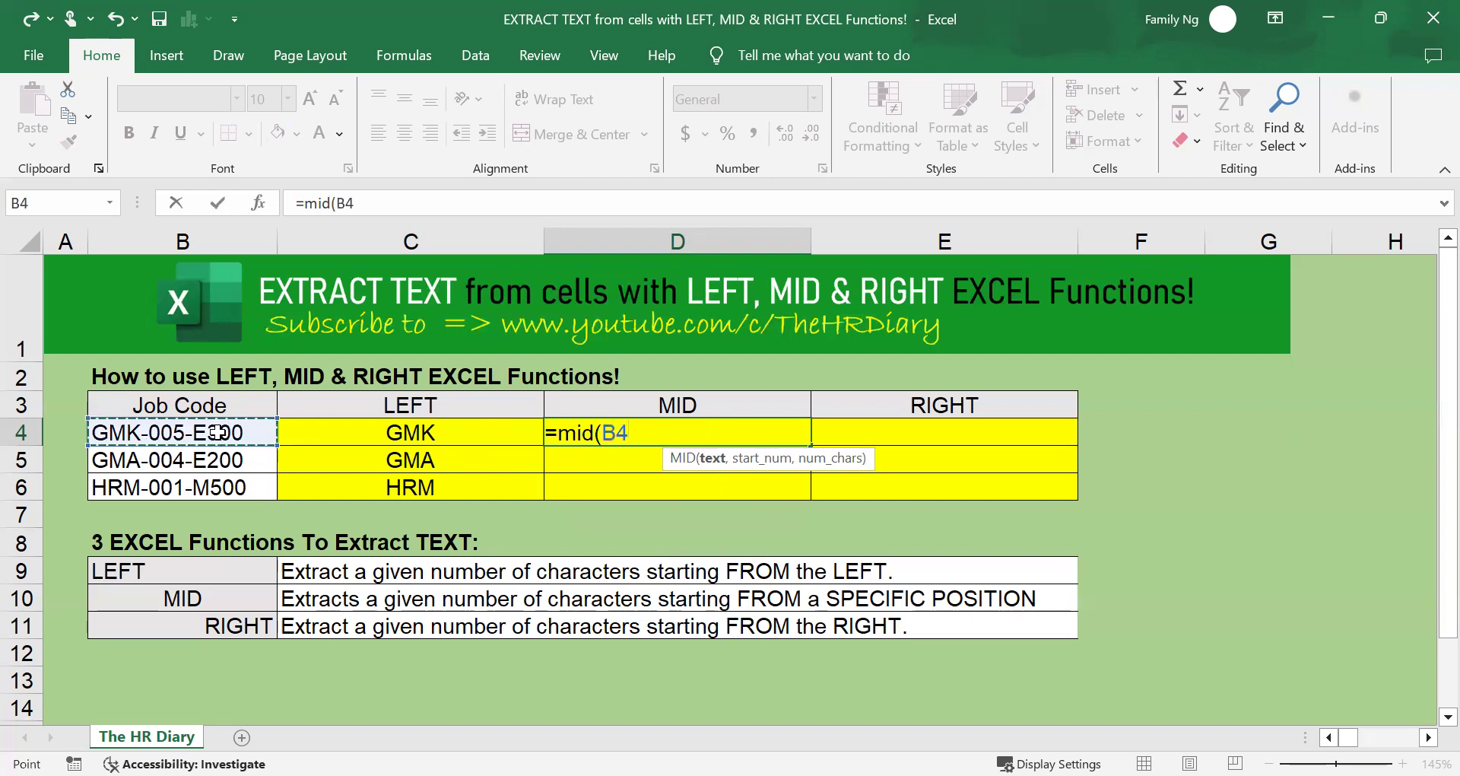
click(426, 210)
text(,)
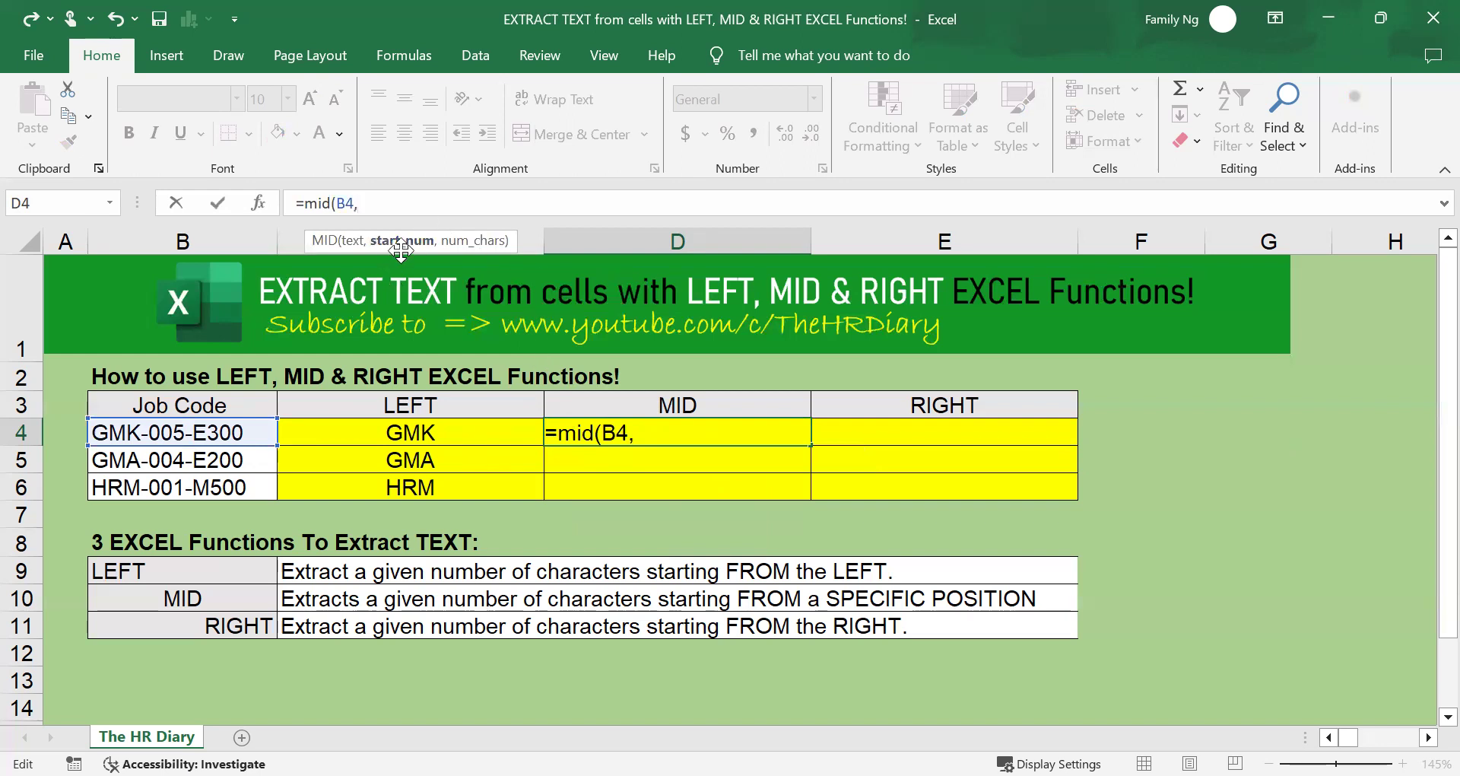
text(5)
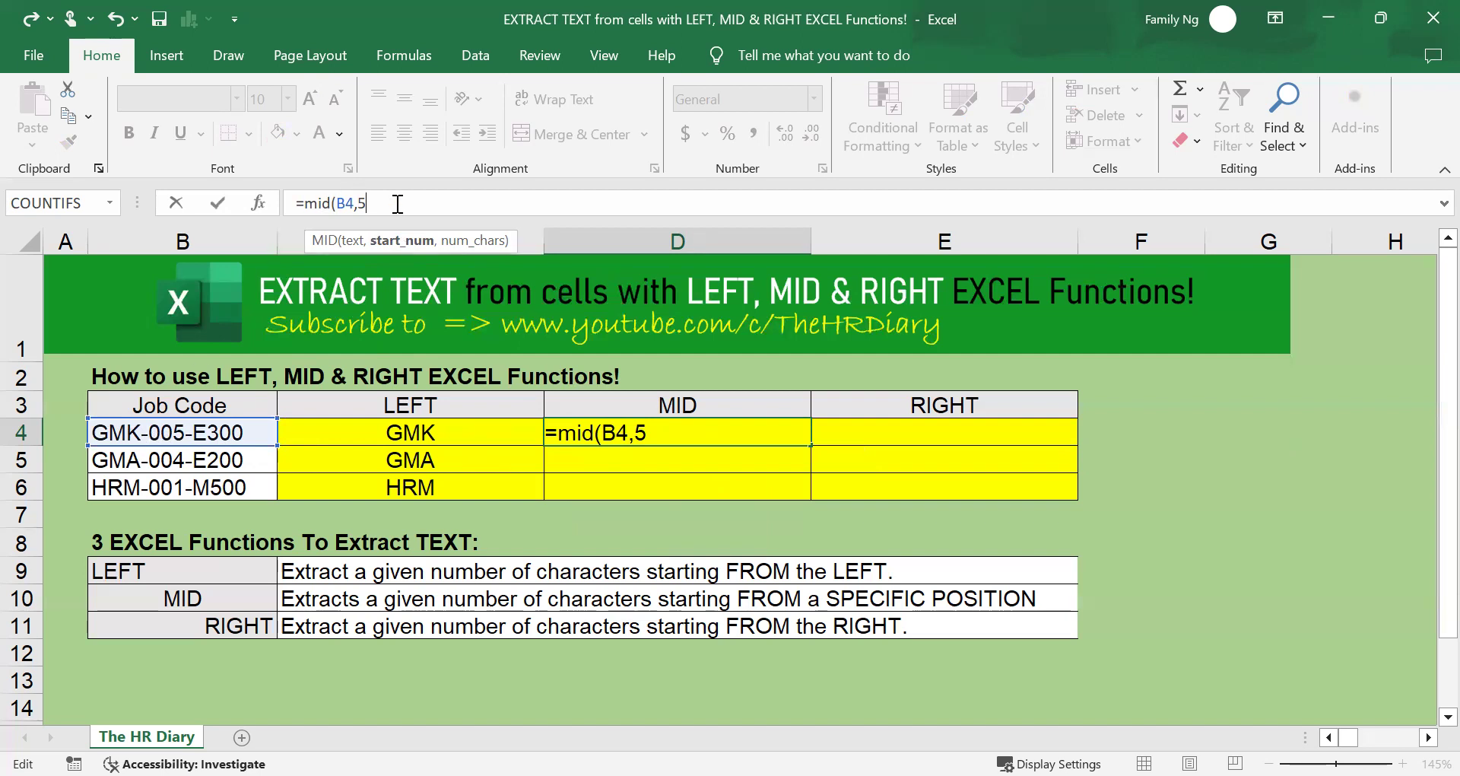
text(,)
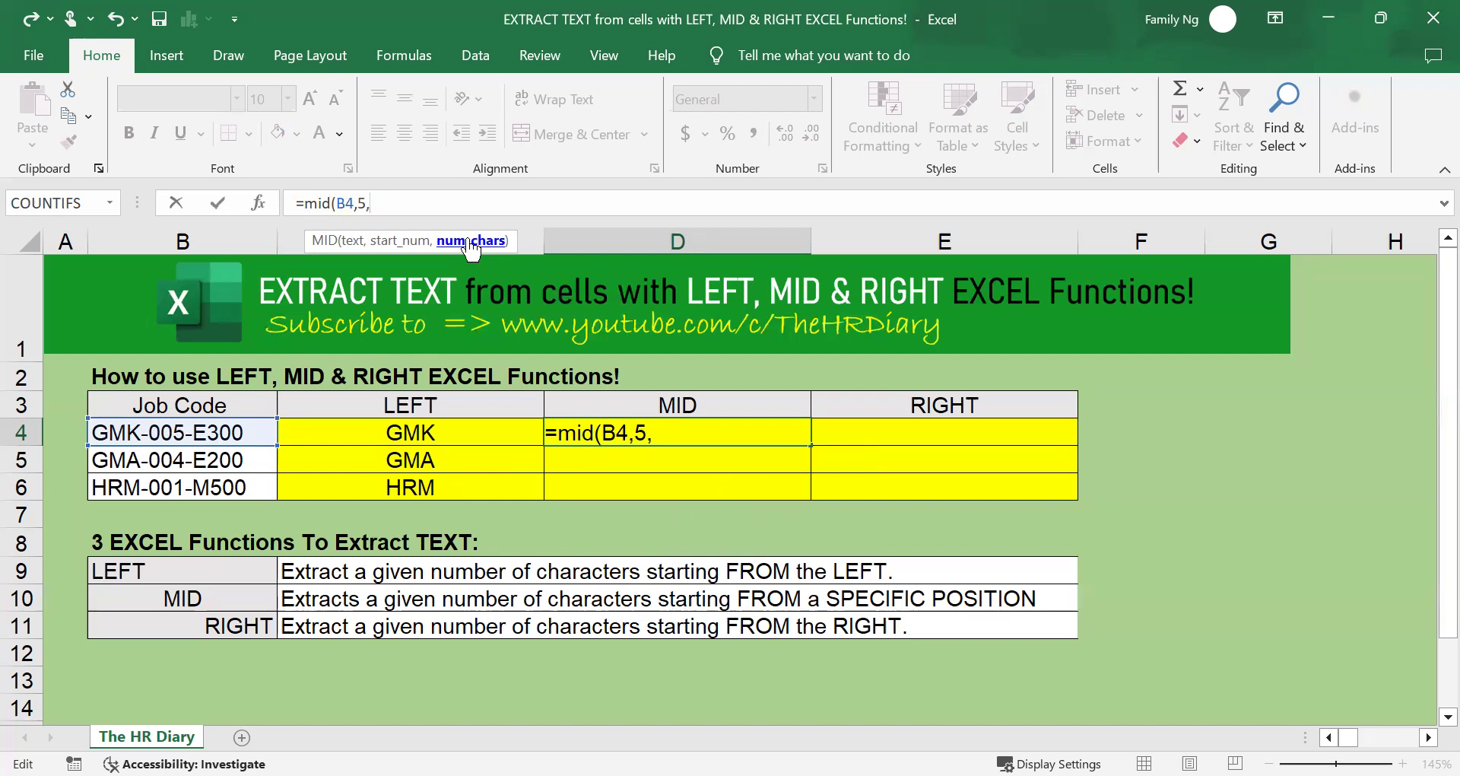
click(381, 207)
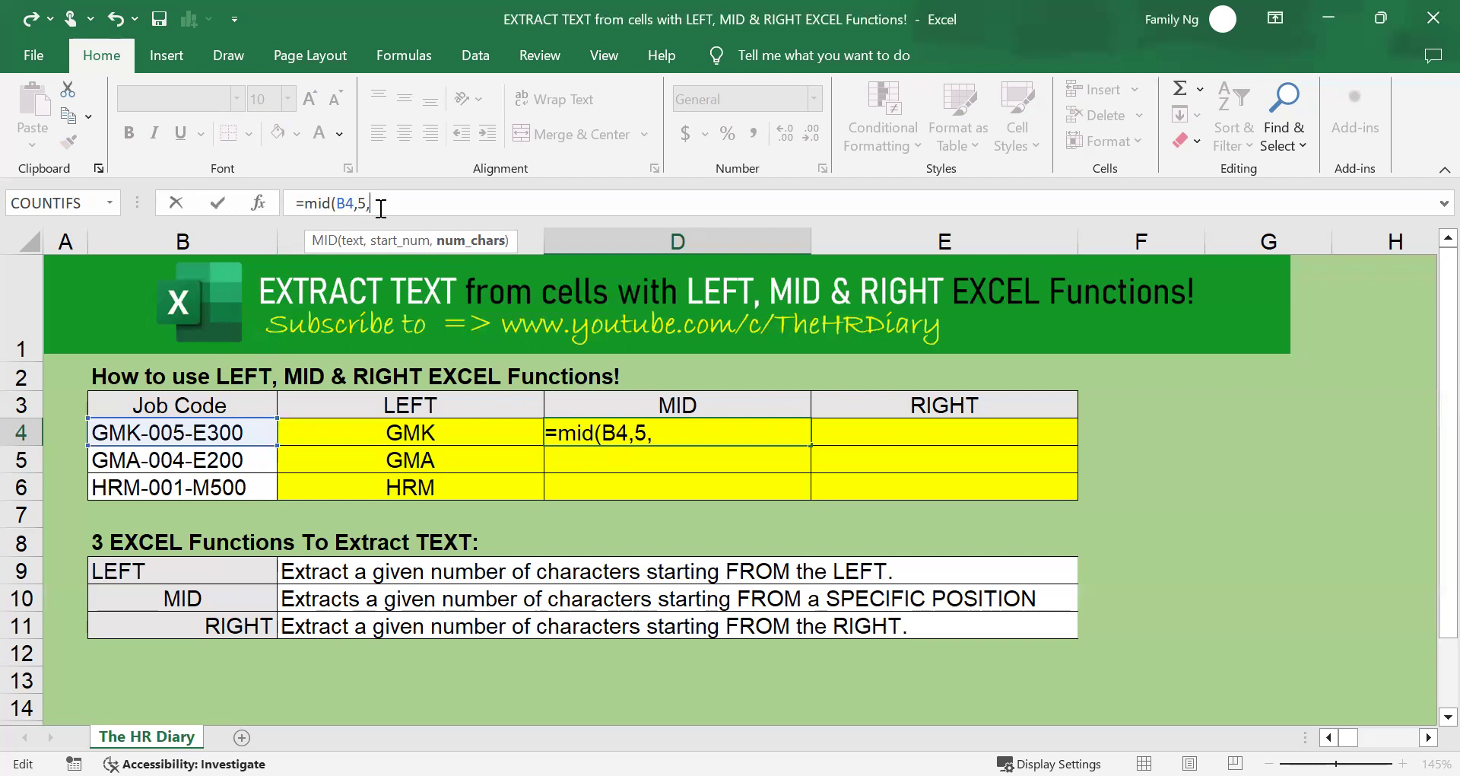
text(3))
key(Return)
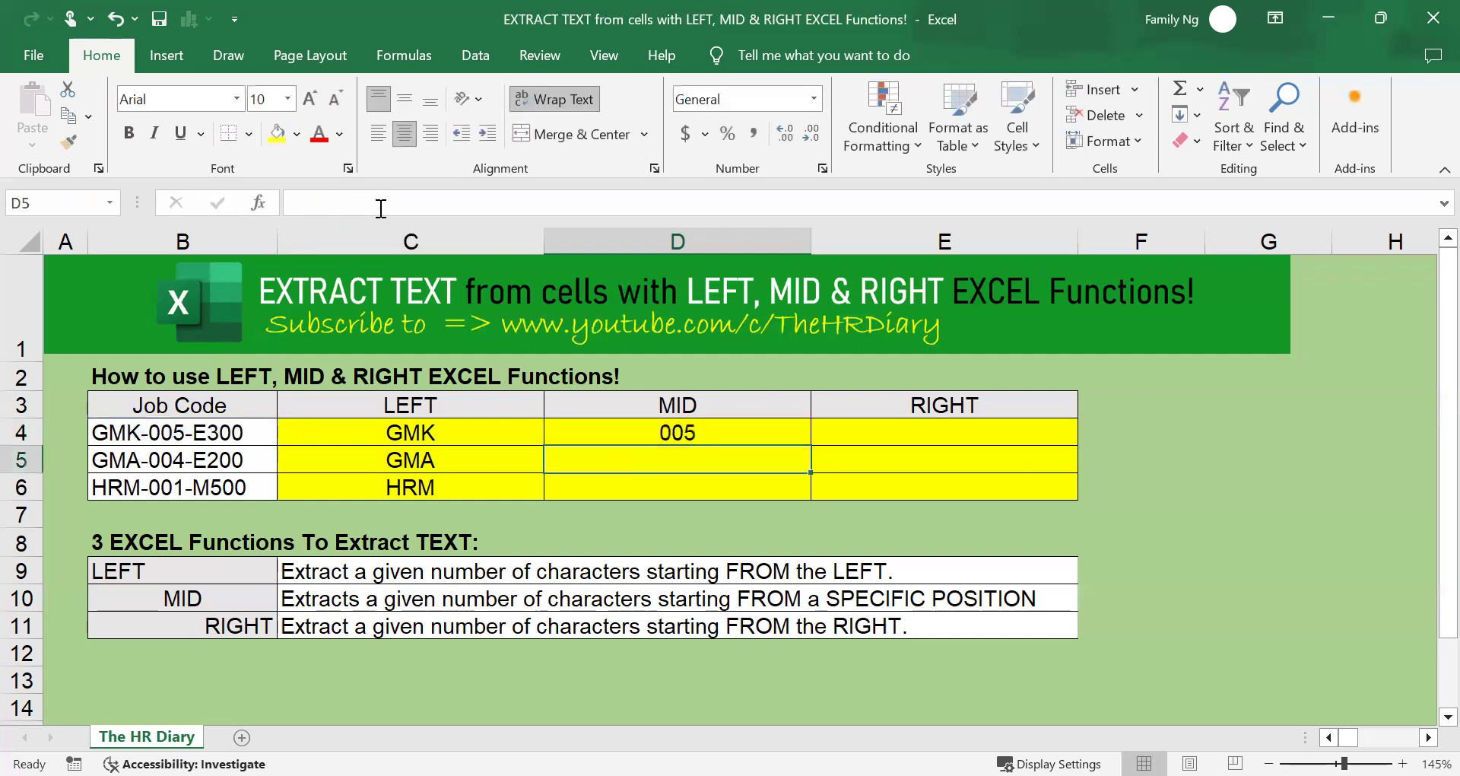
click(795, 432)
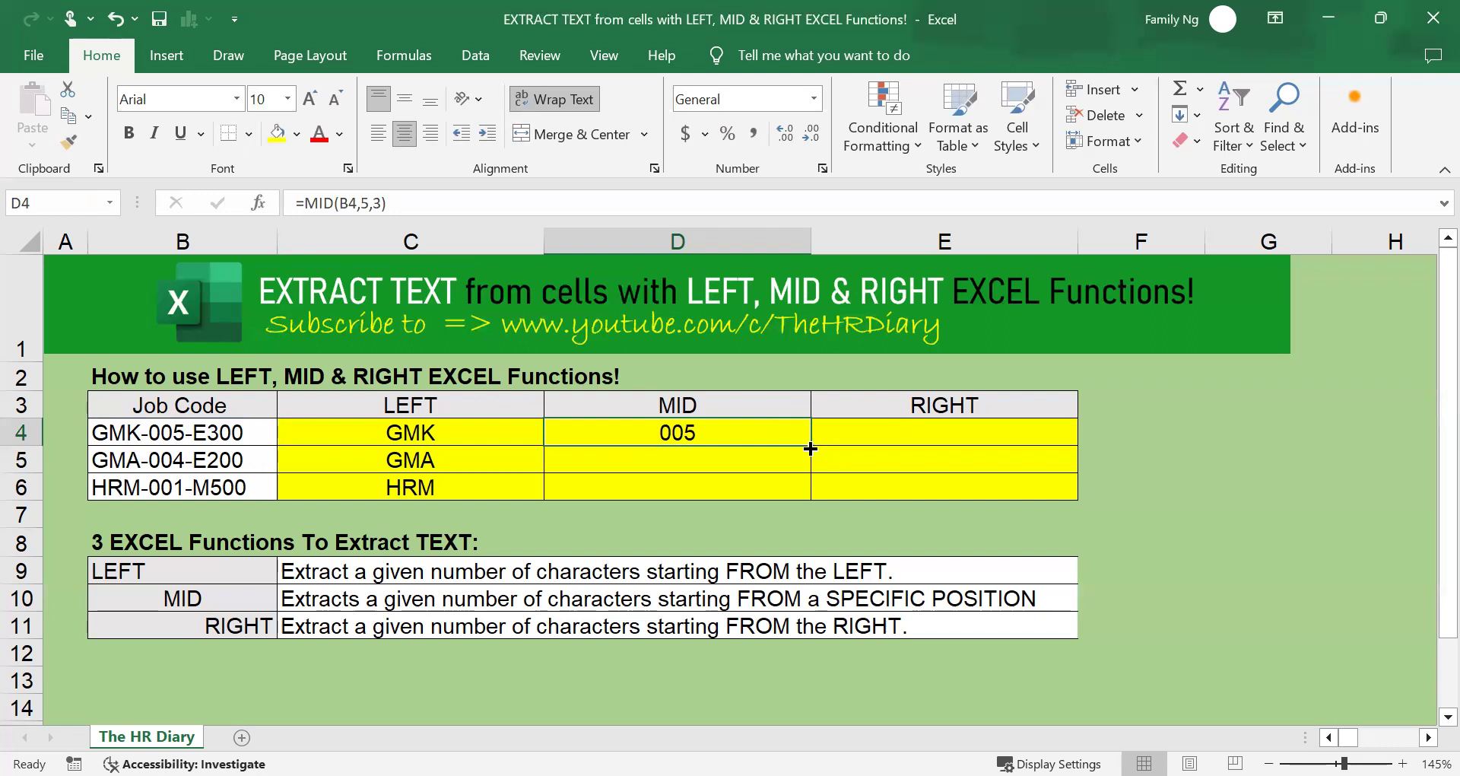
drag(810, 449, 797, 491)
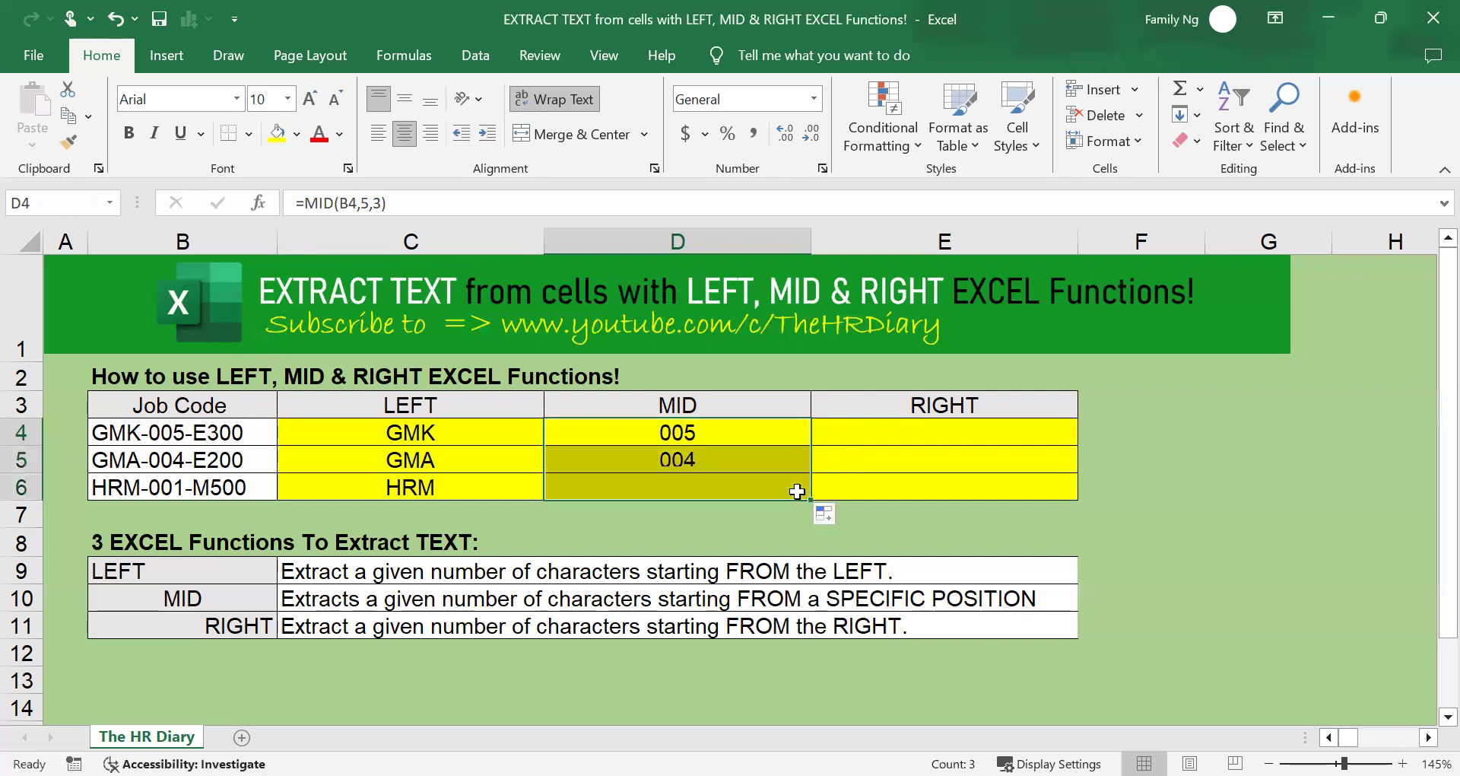
Step: Check the copied MID formula in D5, then review the RIGHT function's description for E4
click(762, 455)
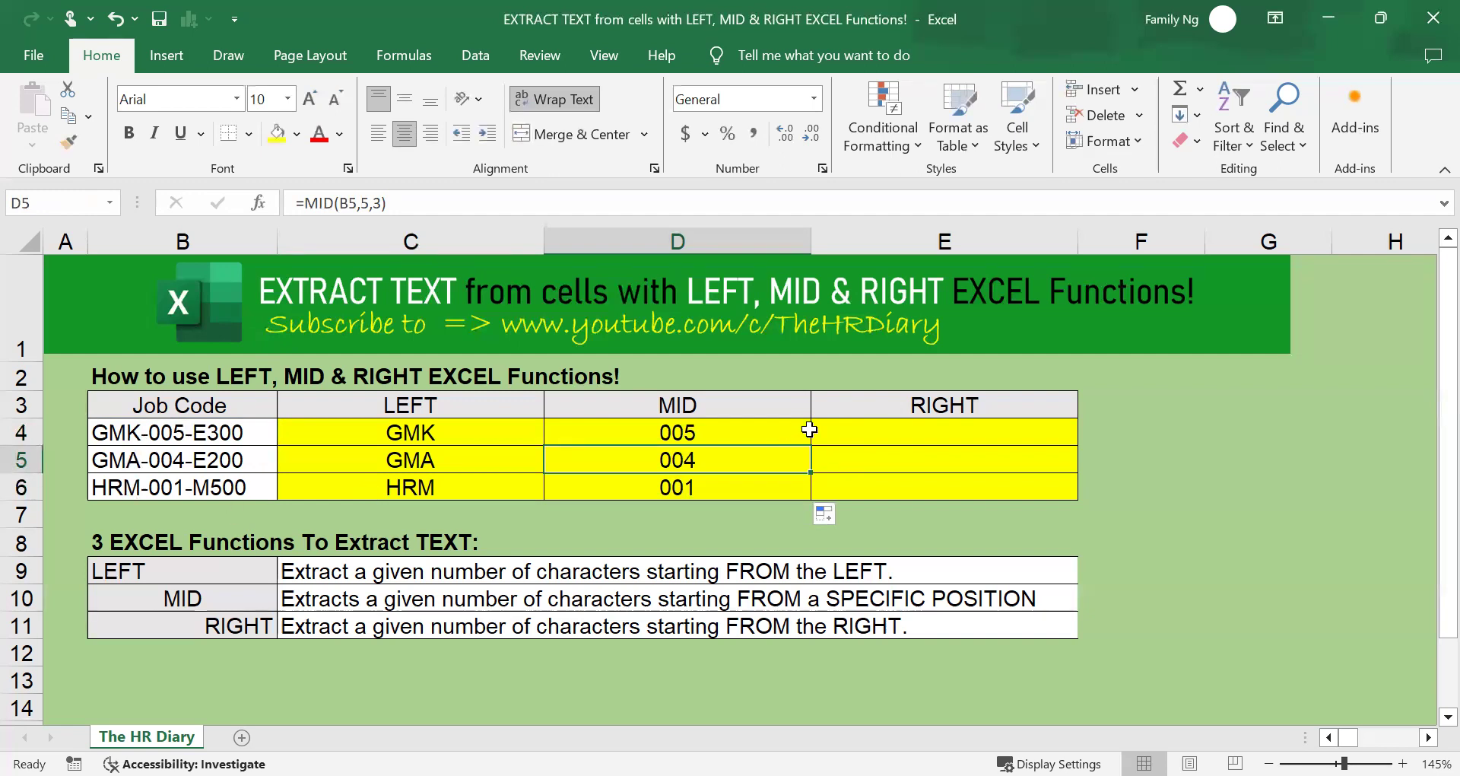
click(941, 430)
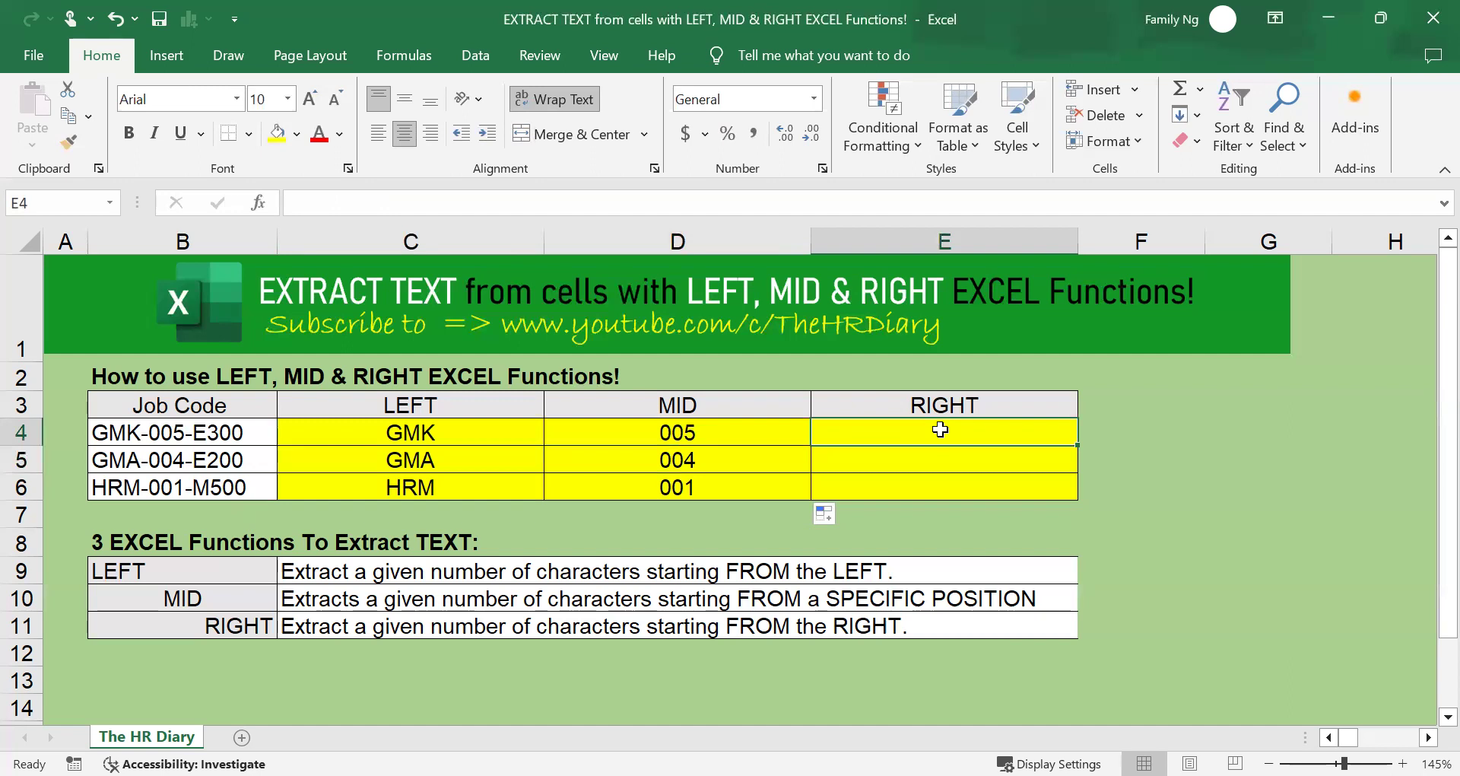
click(221, 632)
click(318, 636)
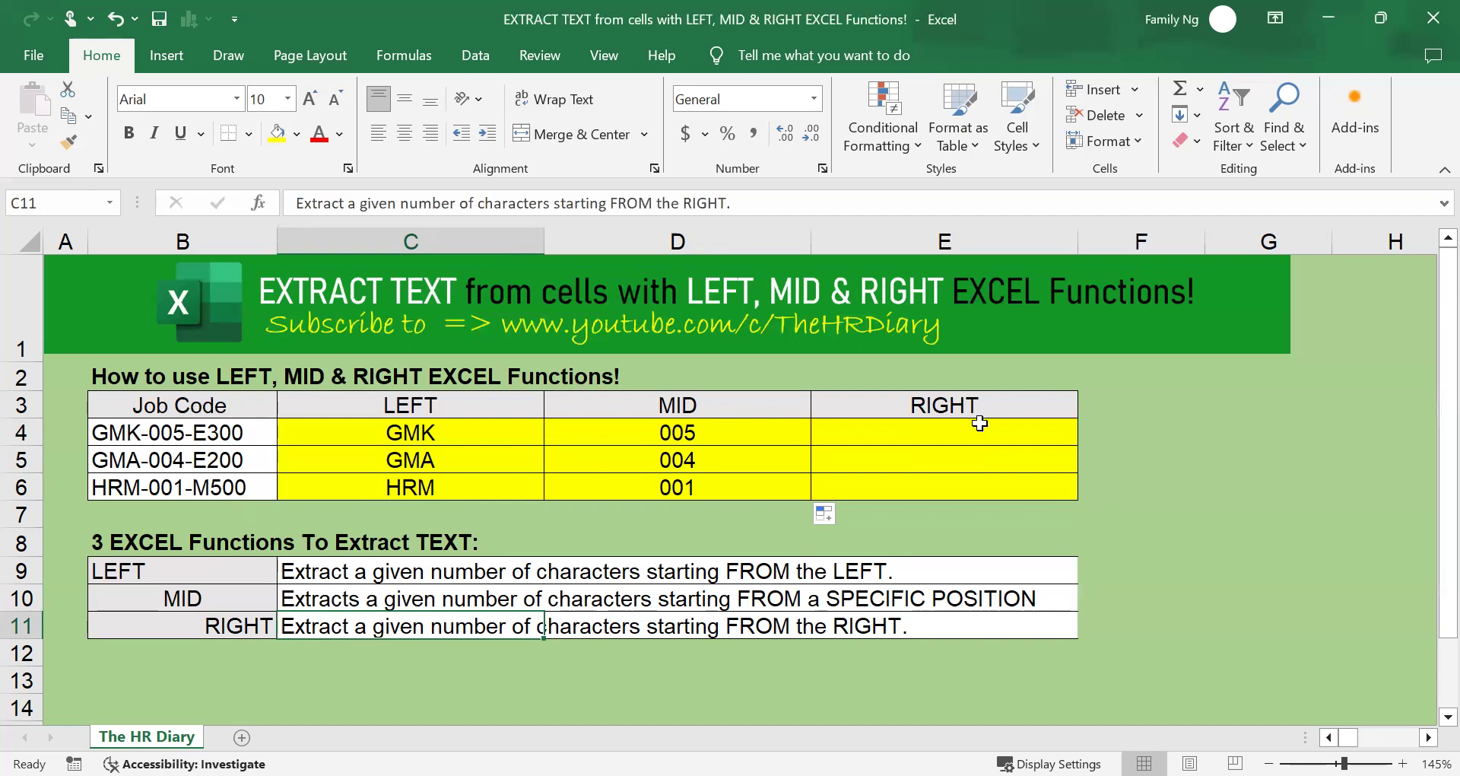
click(1026, 434)
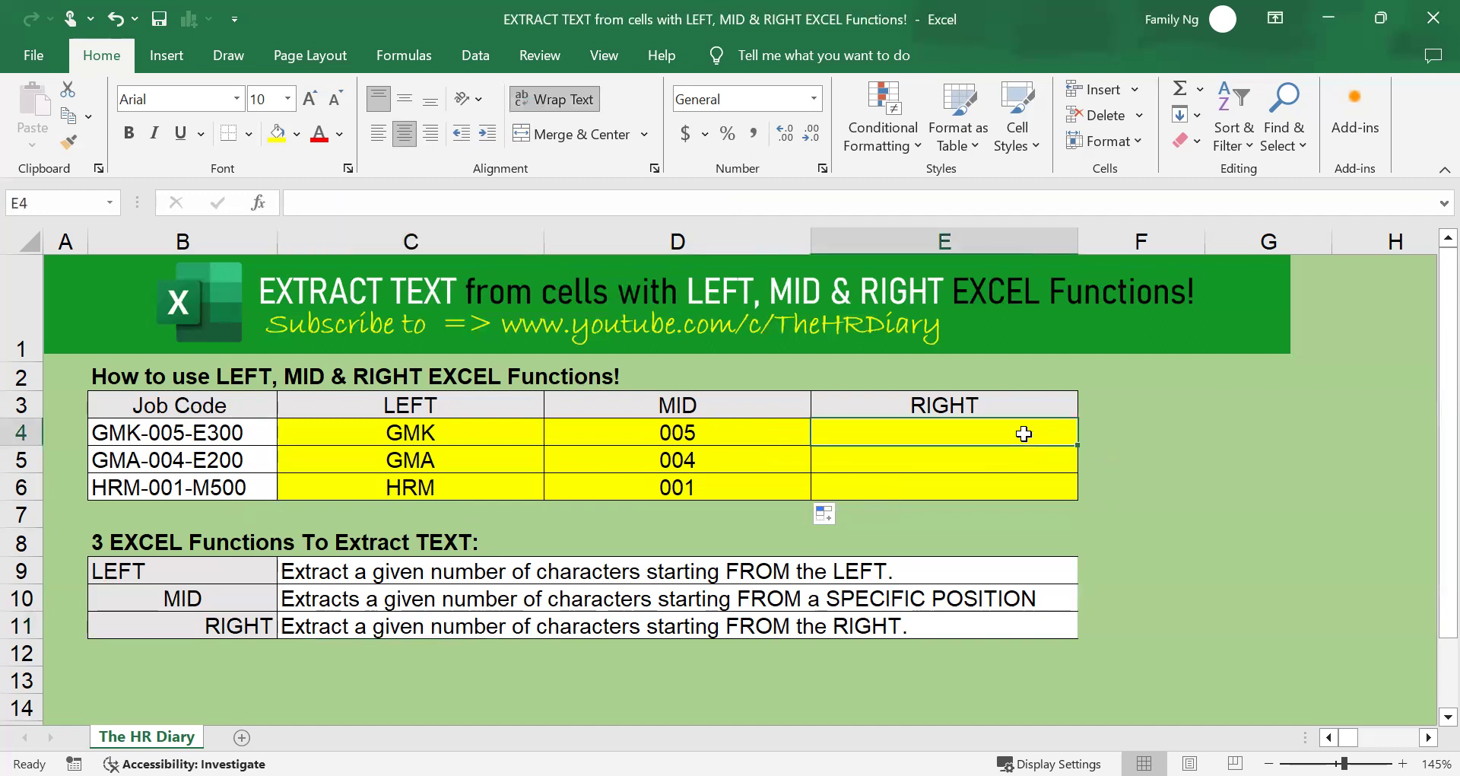
Step: Enter =RIGHT(B4,4) in E4 to get E300, then fill it down to E6
text(=)
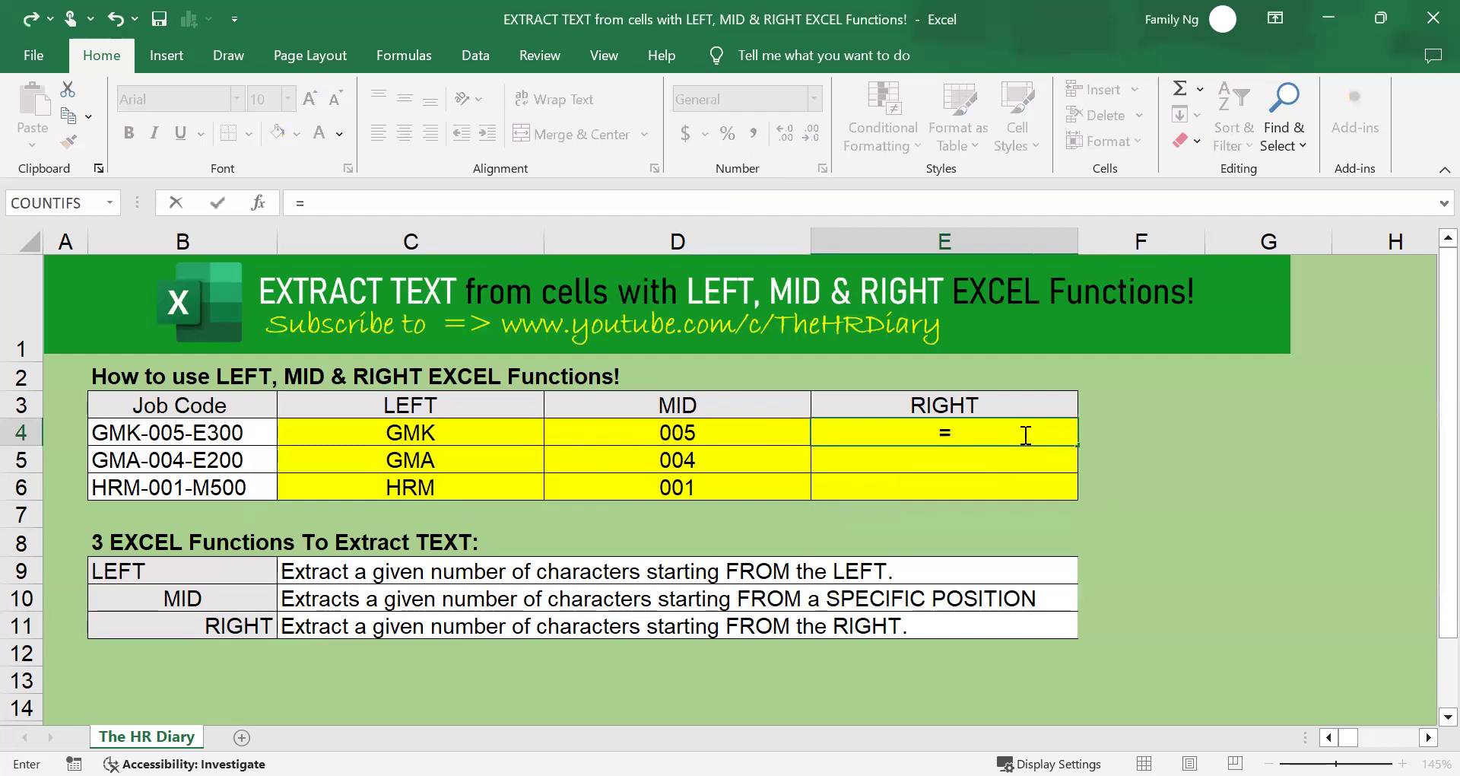
text(right)
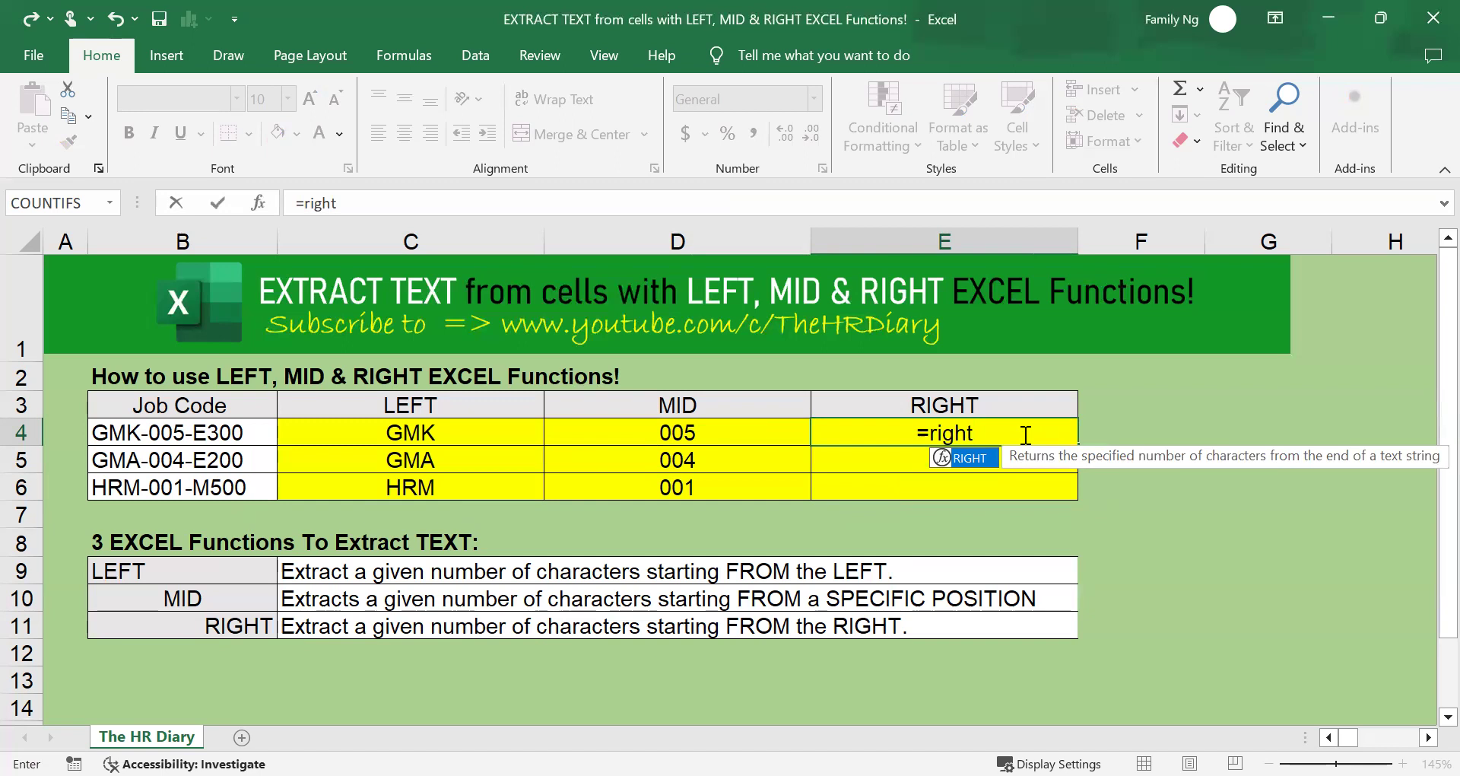
text(()
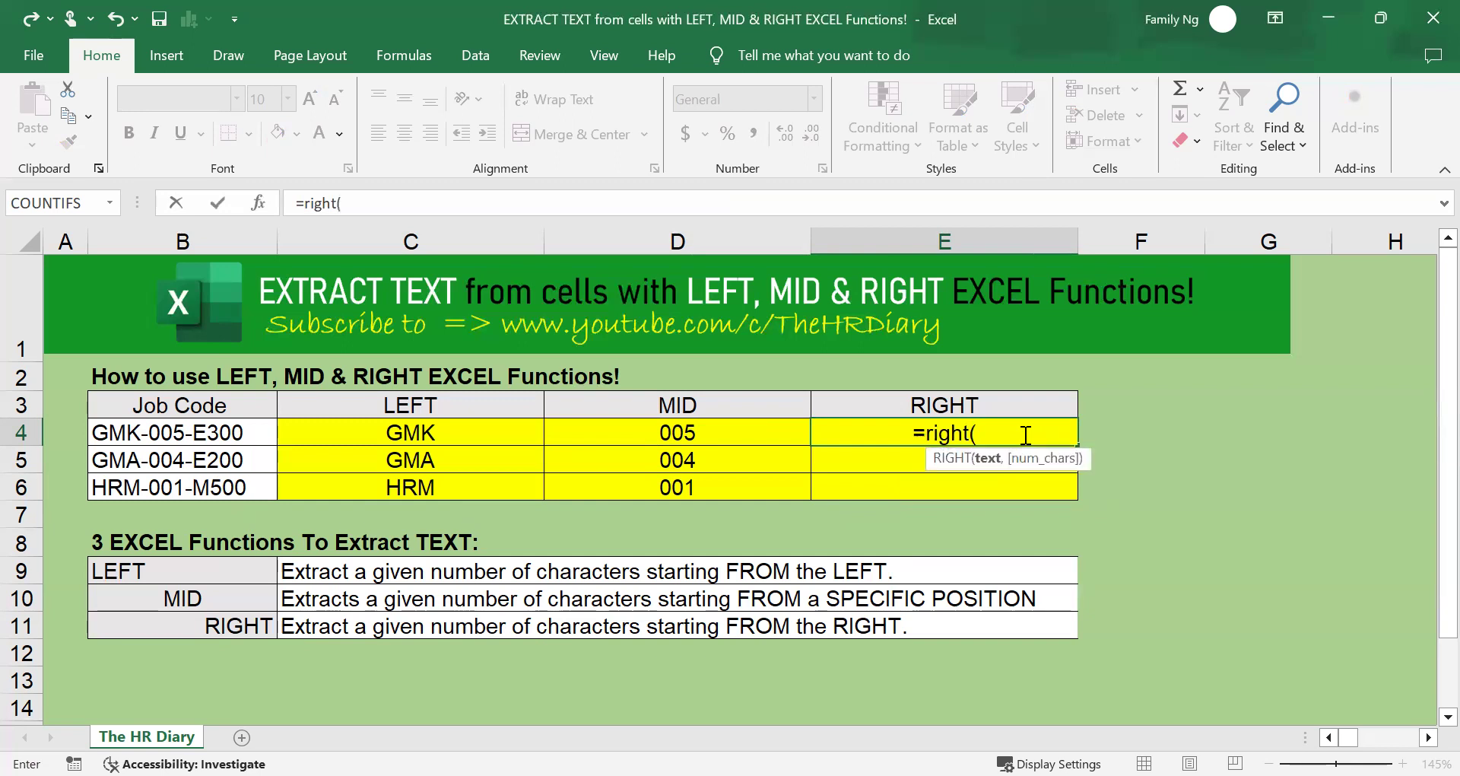
click(236, 431)
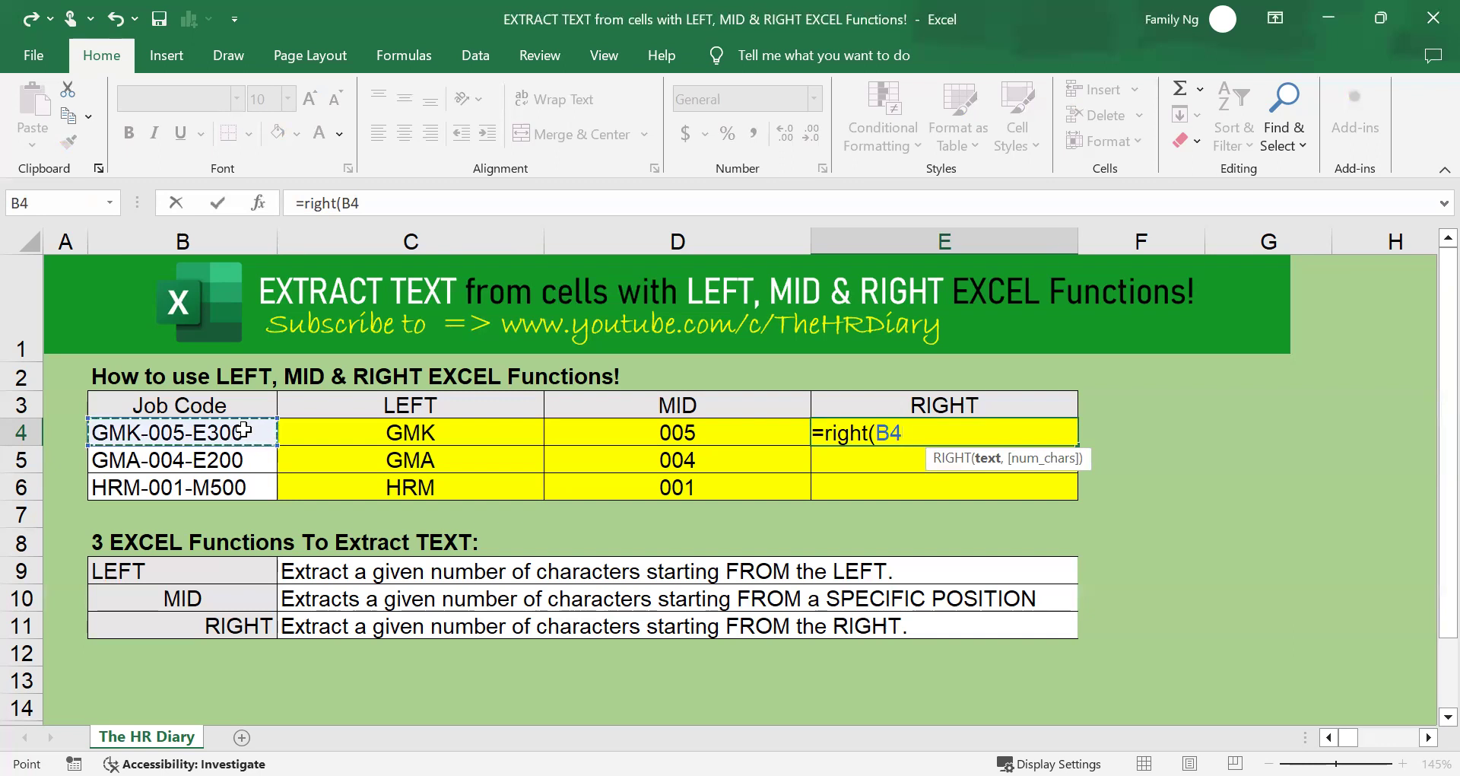
text(,)
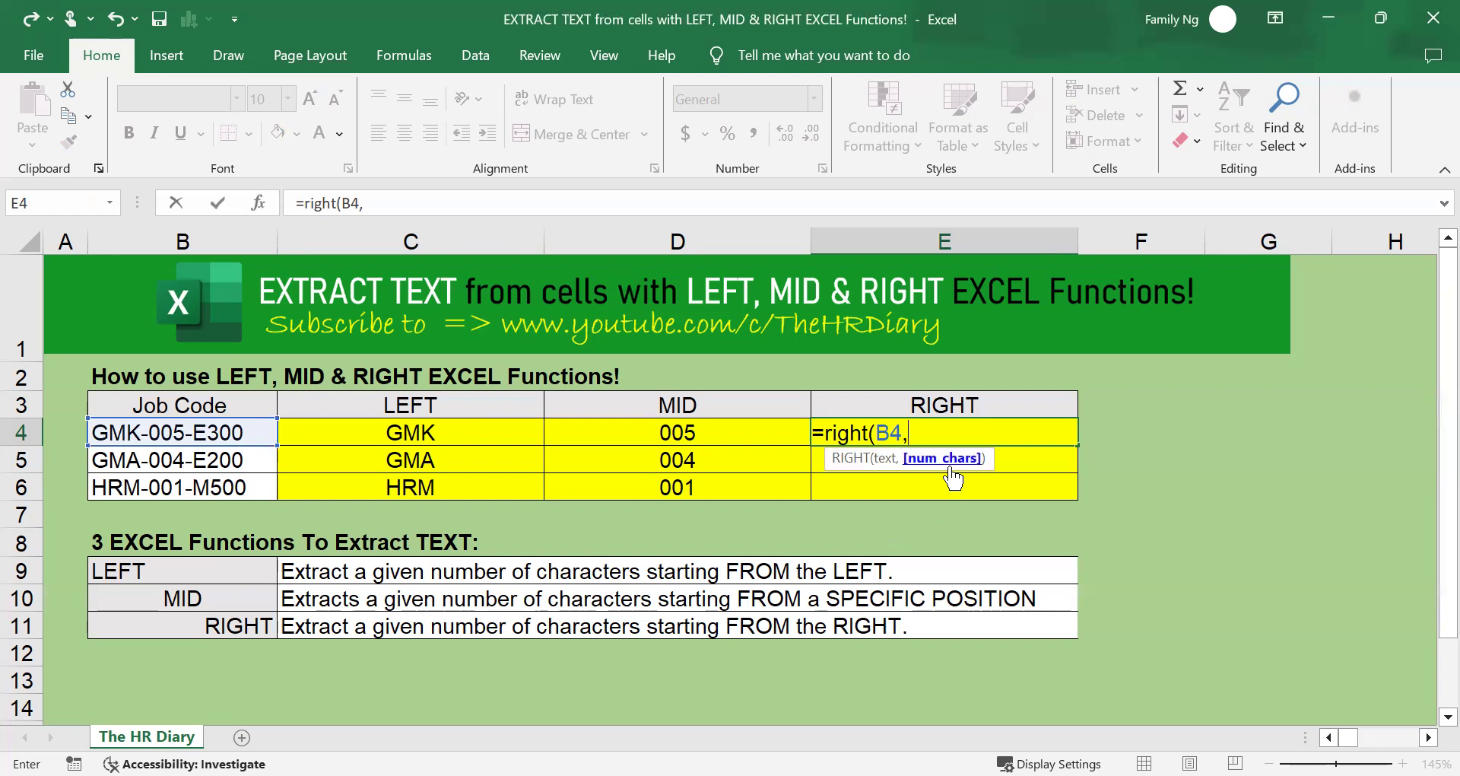
click(384, 196)
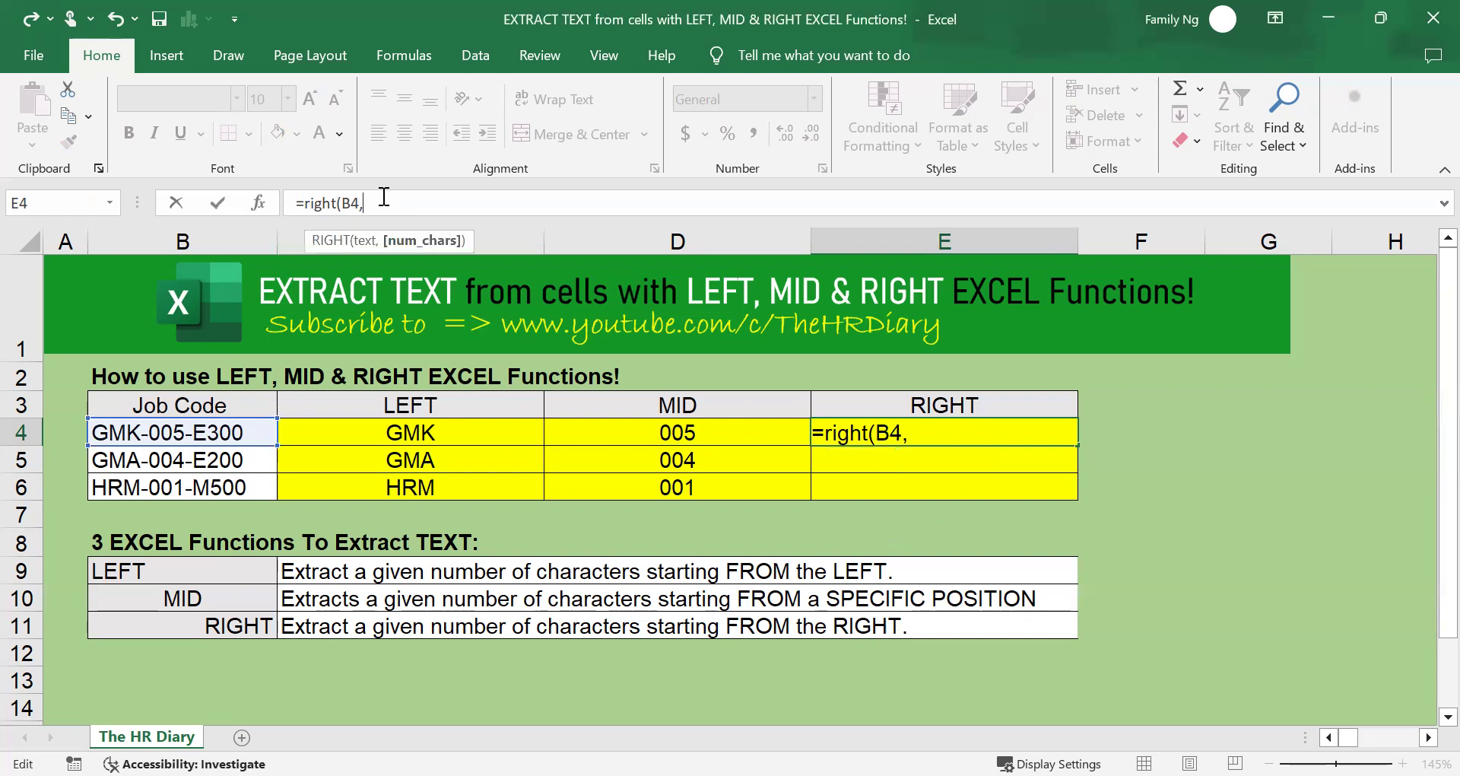
text(4))
key(Return)
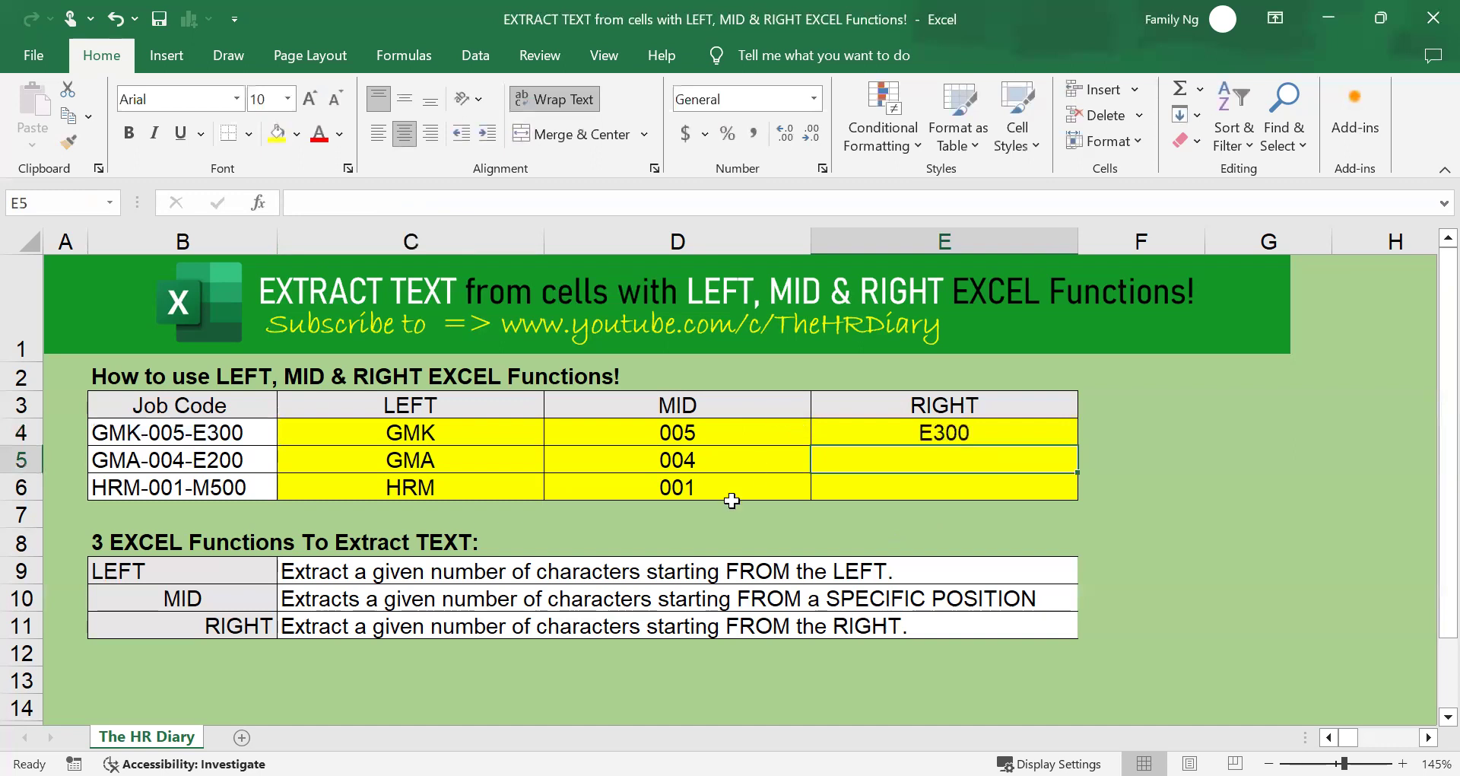
click(1075, 440)
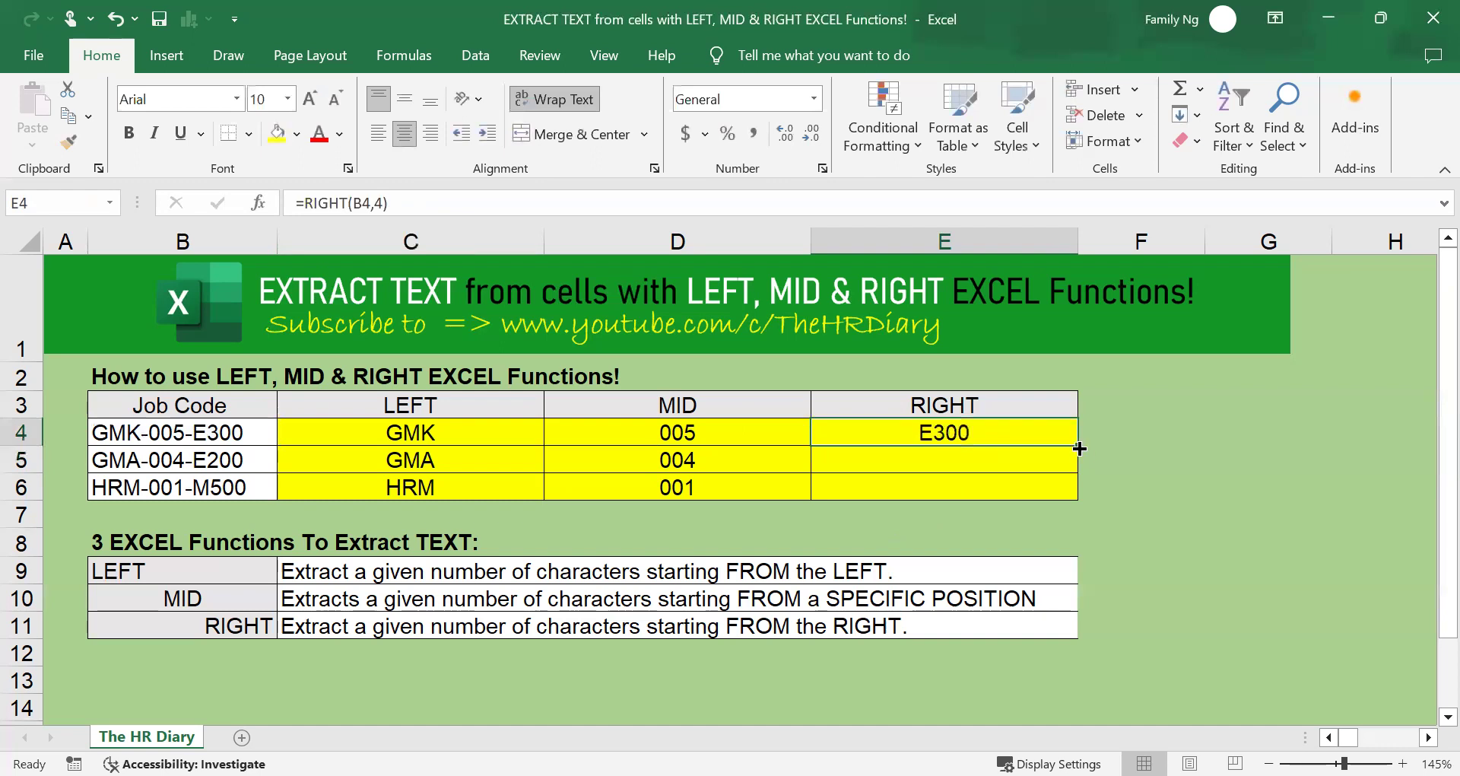
drag(1080, 448, 1076, 506)
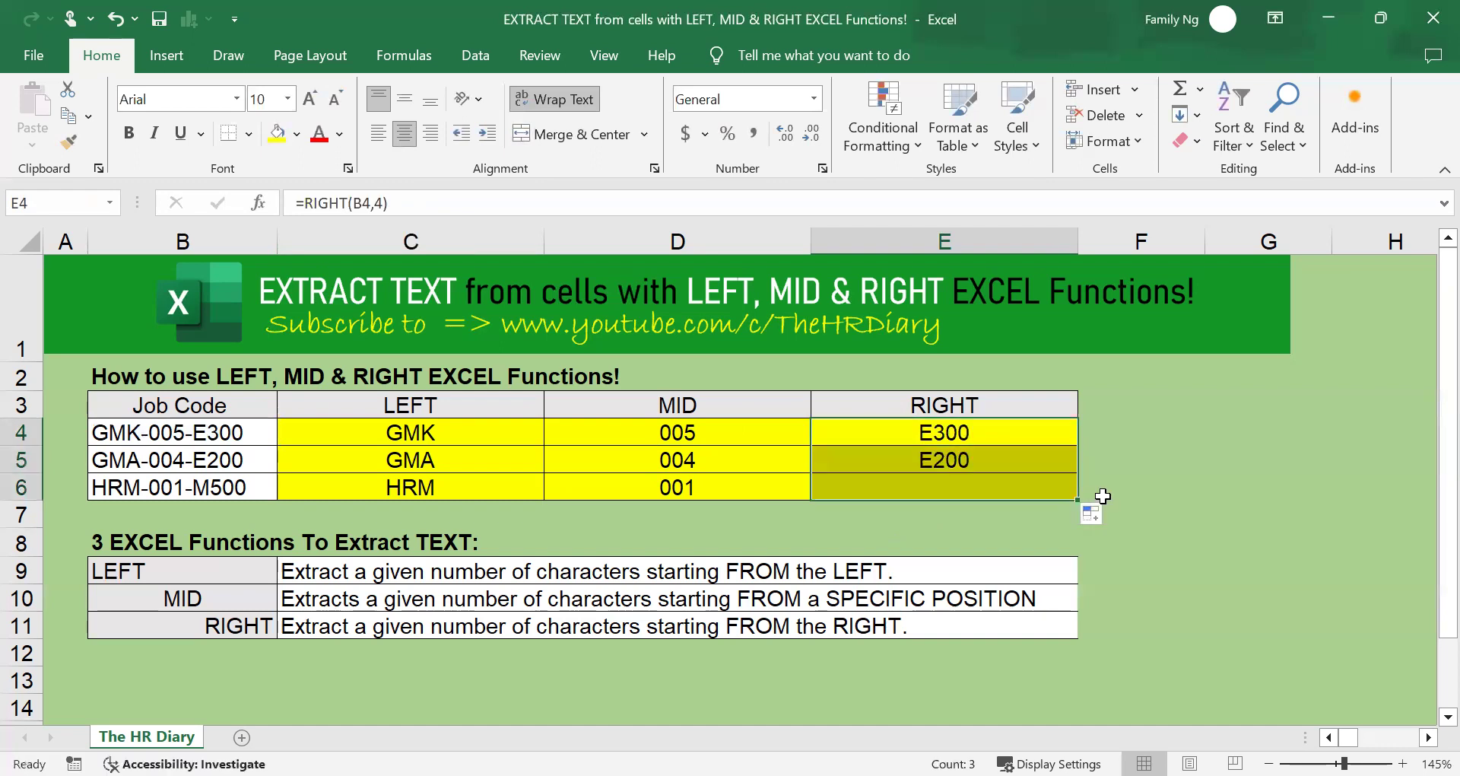
Step: Clear the filled range selection and reselect E4 to review its RIGHT formula
click(1172, 489)
click(1033, 440)
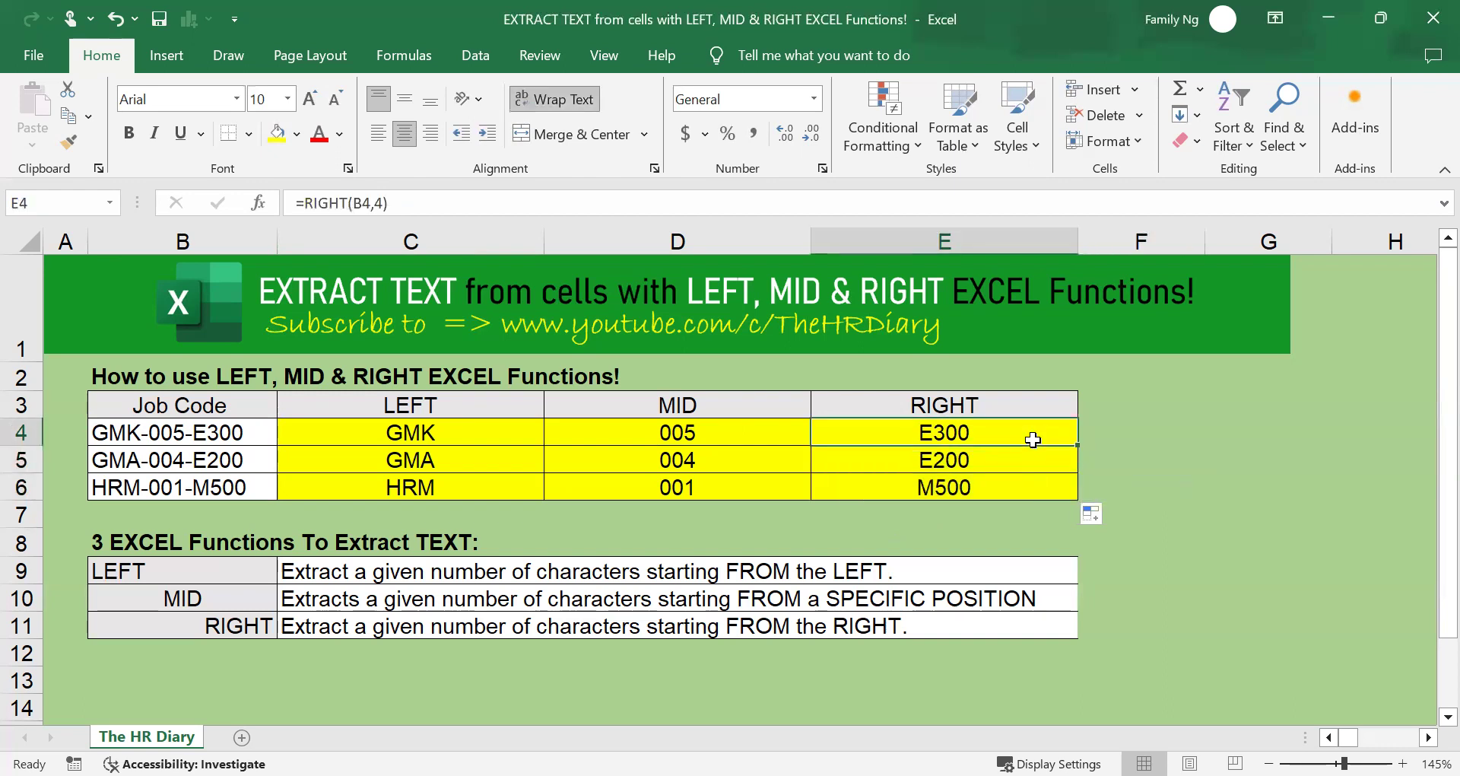